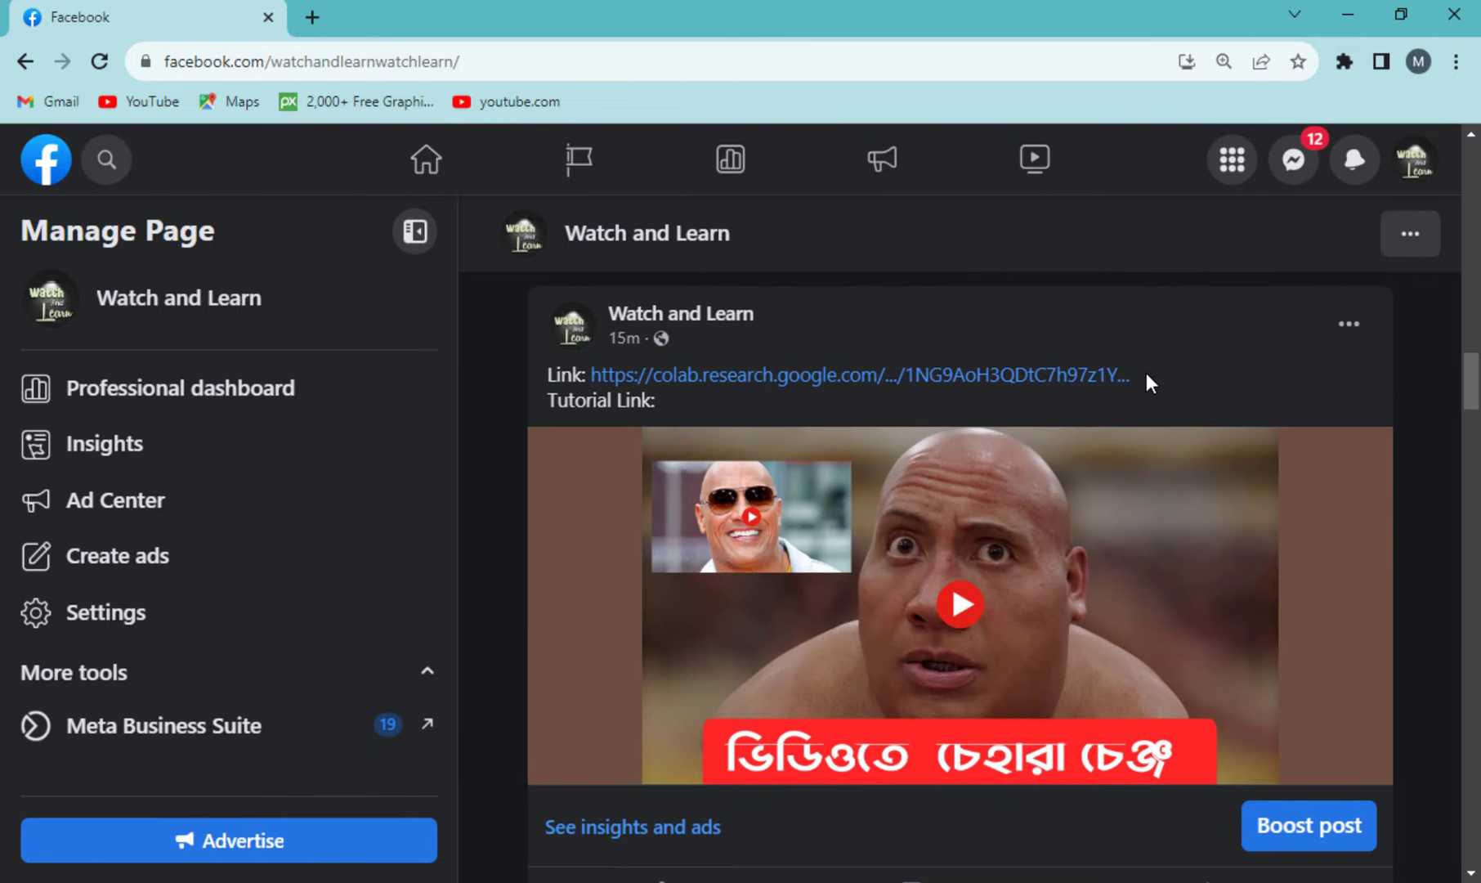
Step: Select and copy the Colab notebook link from the Facebook post
{"action": "left_click_drag", "start_coordinate": [1145, 373], "coordinate": [944, 380]}
{"action": "left_click_drag", "start_coordinate": [615, 374], "coordinate": [590, 376]}
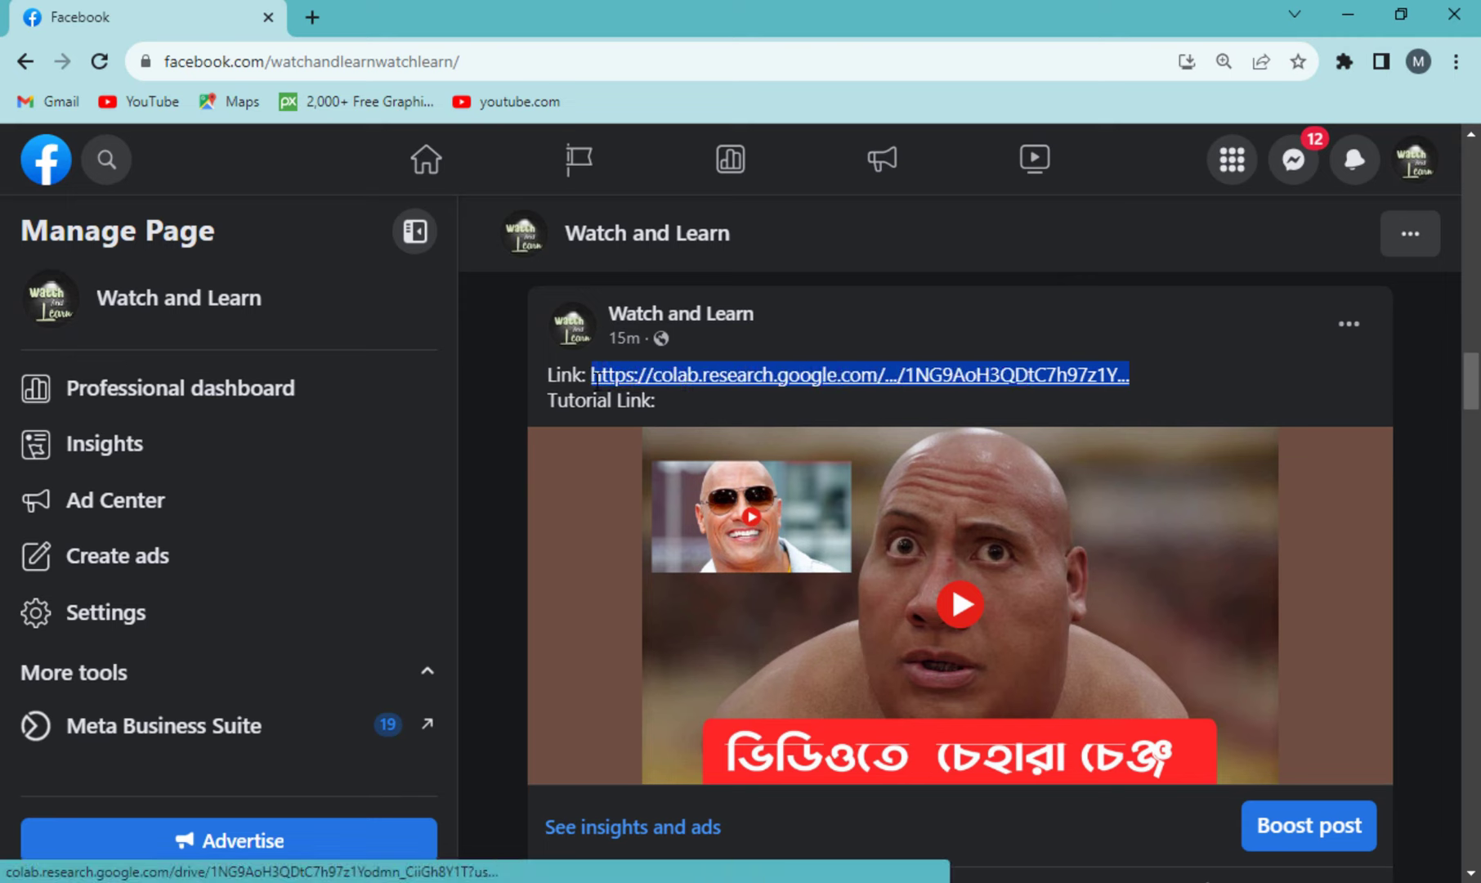
{"action": "right_click", "coordinate": [680, 386]}
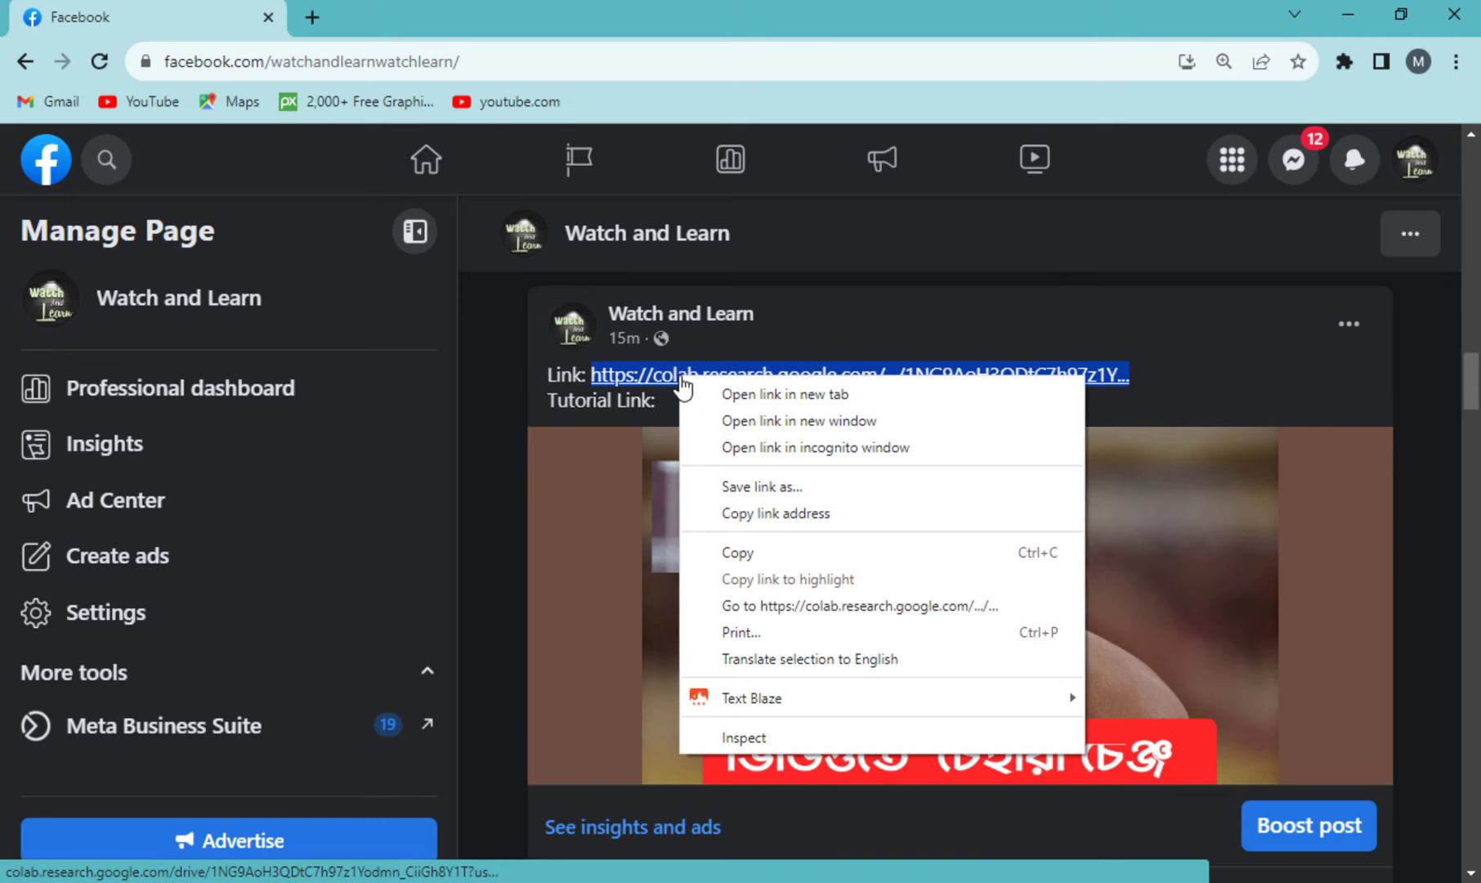
{"action": "left_click", "coordinate": [743, 554]}
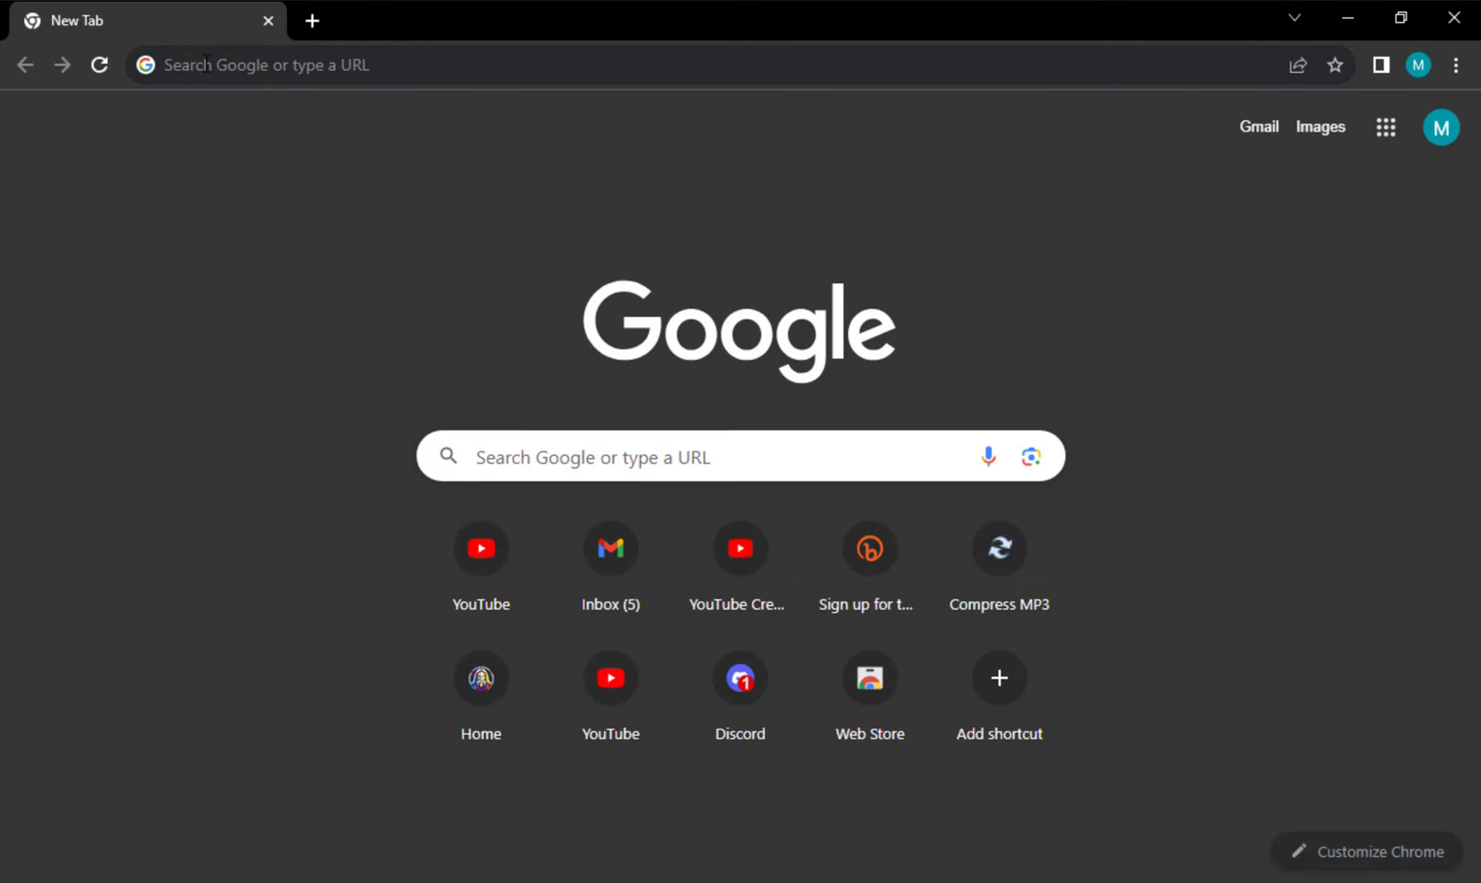
Step: Paste the copied Colab link into the address bar and load the roop notebook
{"action": "left_click", "coordinate": [205, 64]}
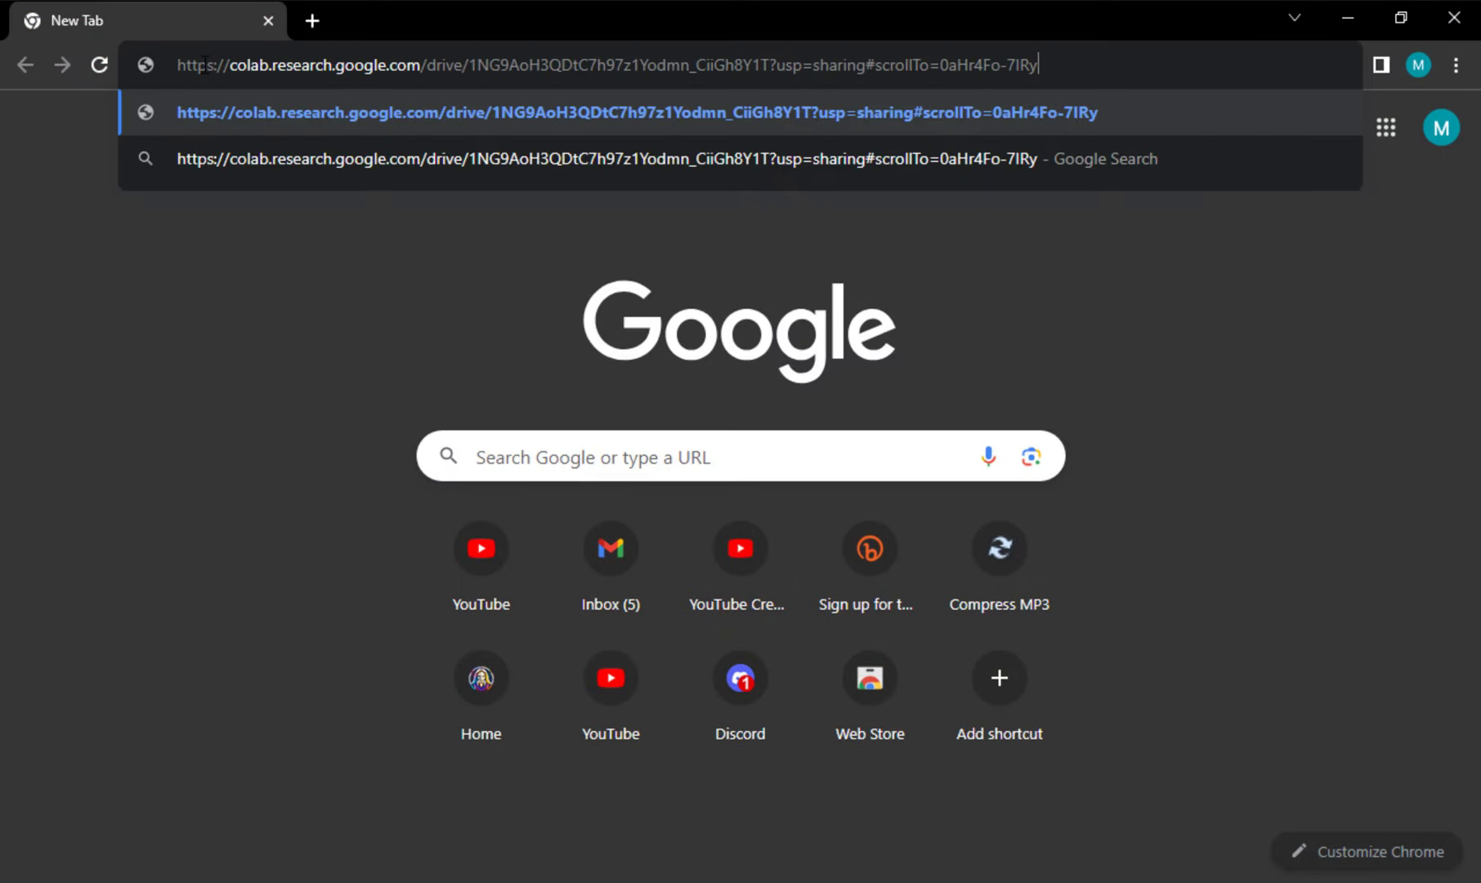
{"action": "key", "text": "Return"}
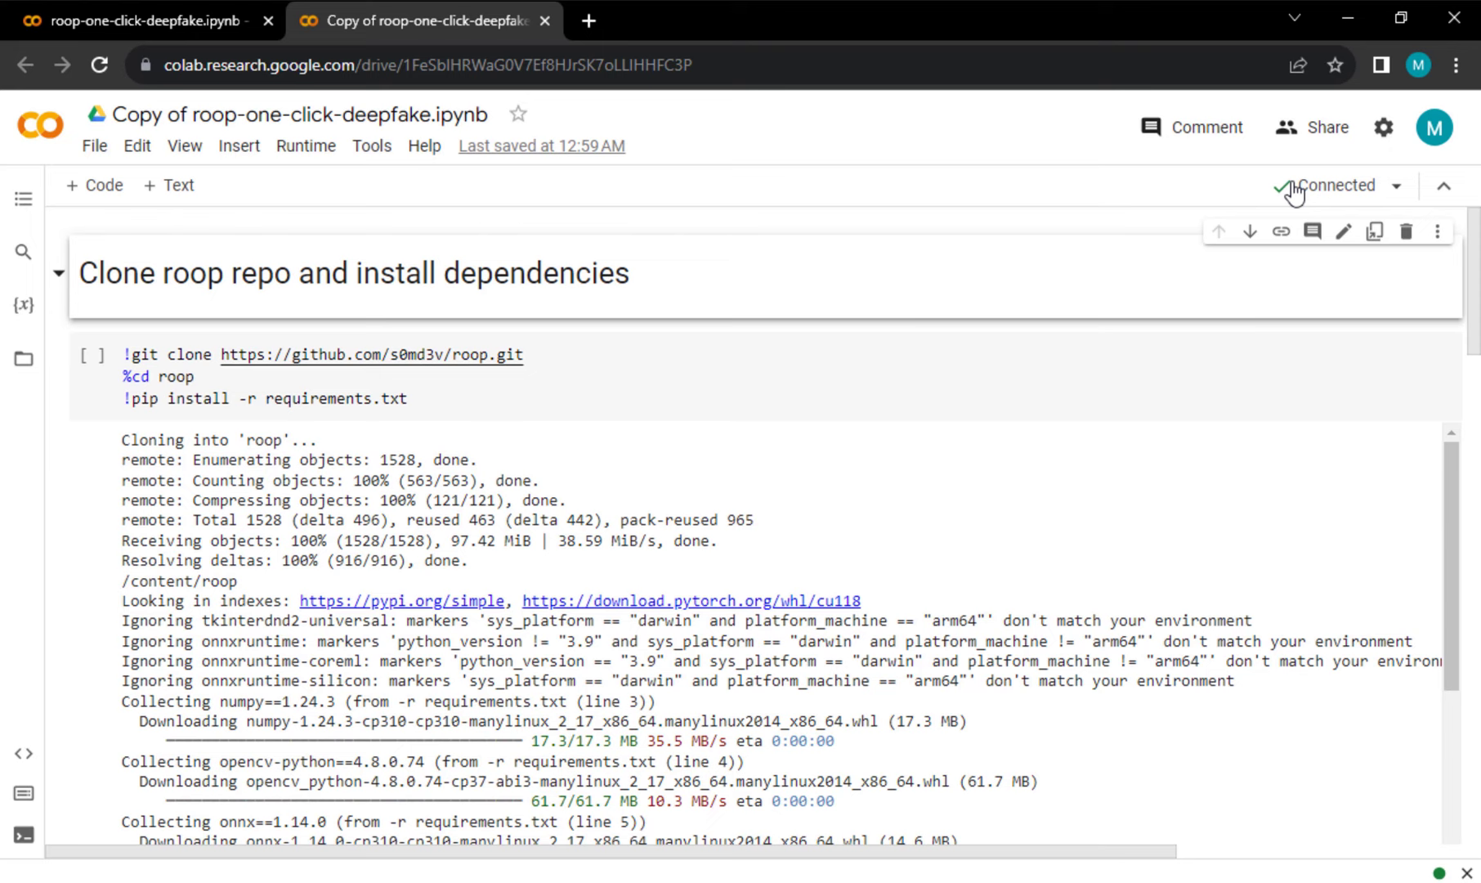
Step: Run the 'Clone roop repo' cell, then the 'download model' cell for inswapper_128.onnx
{"action": "left_click", "coordinate": [91, 355]}
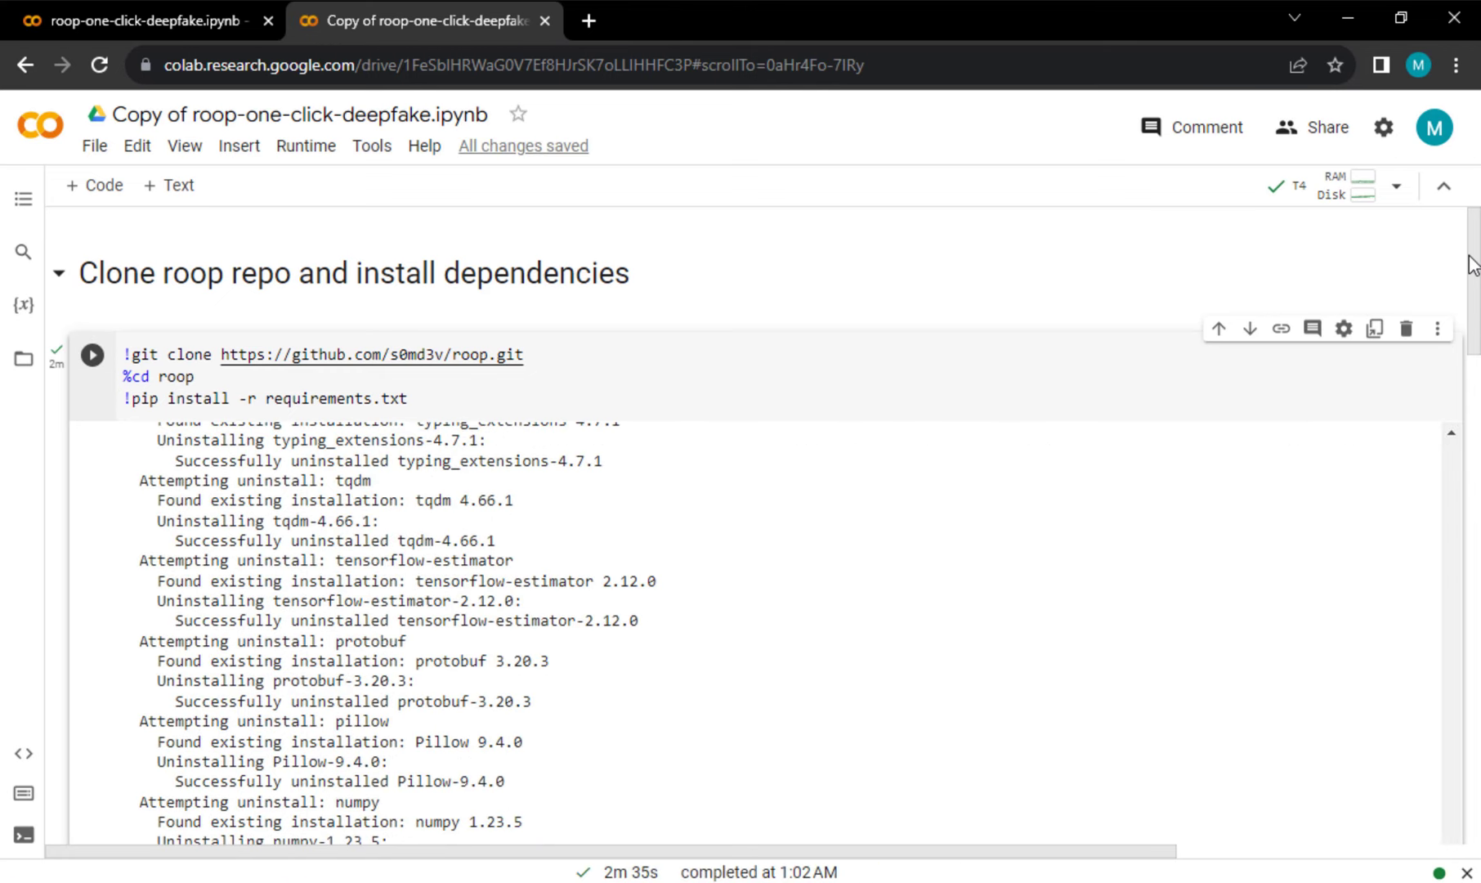
{"action": "left_click_drag", "start_coordinate": [1472, 264], "coordinate": [1475, 523]}
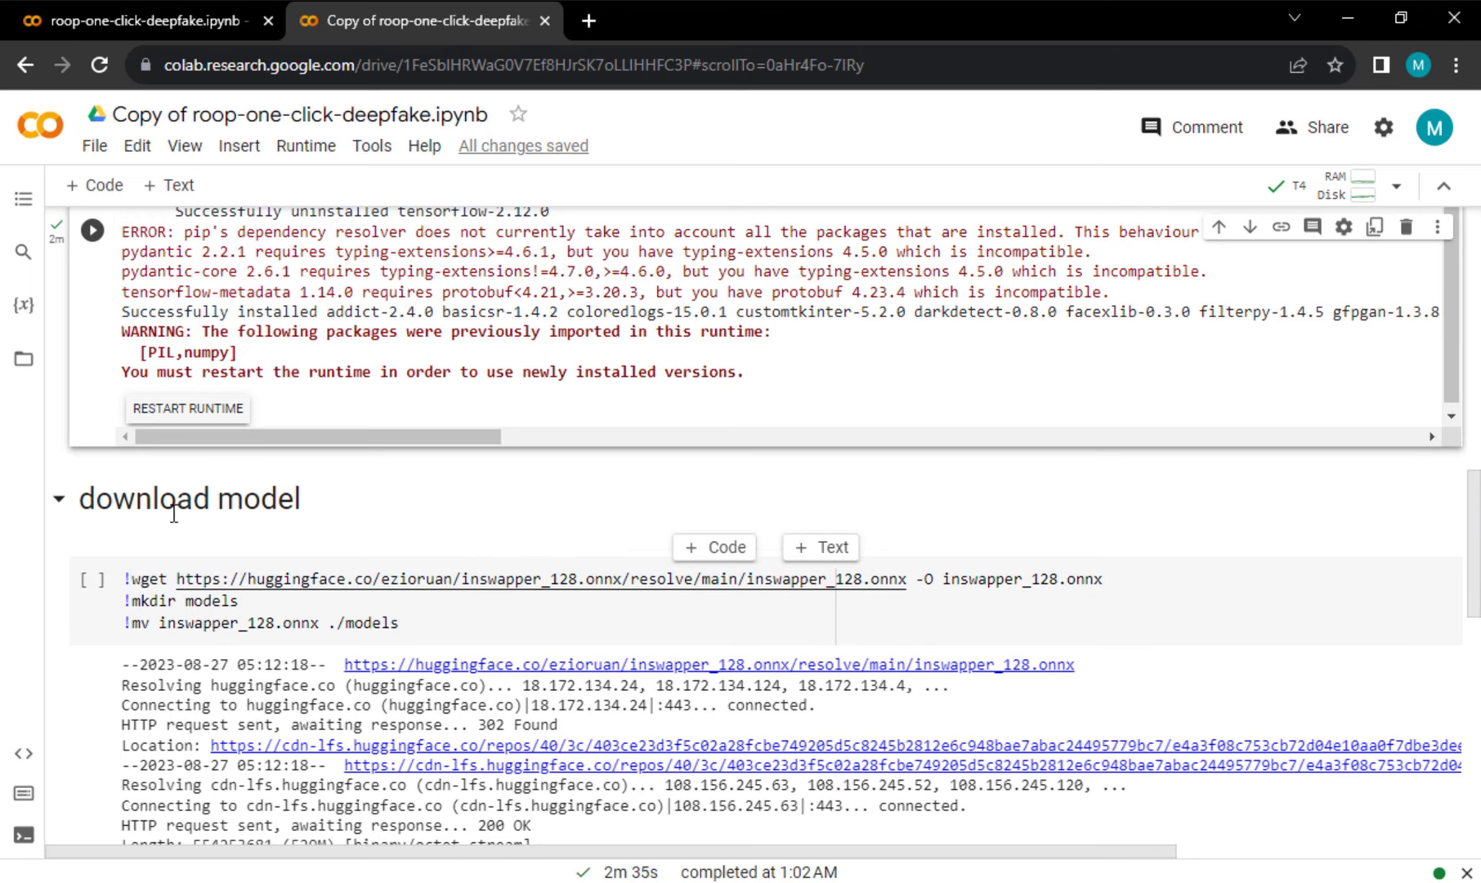
{"action": "left_click", "coordinate": [93, 585]}
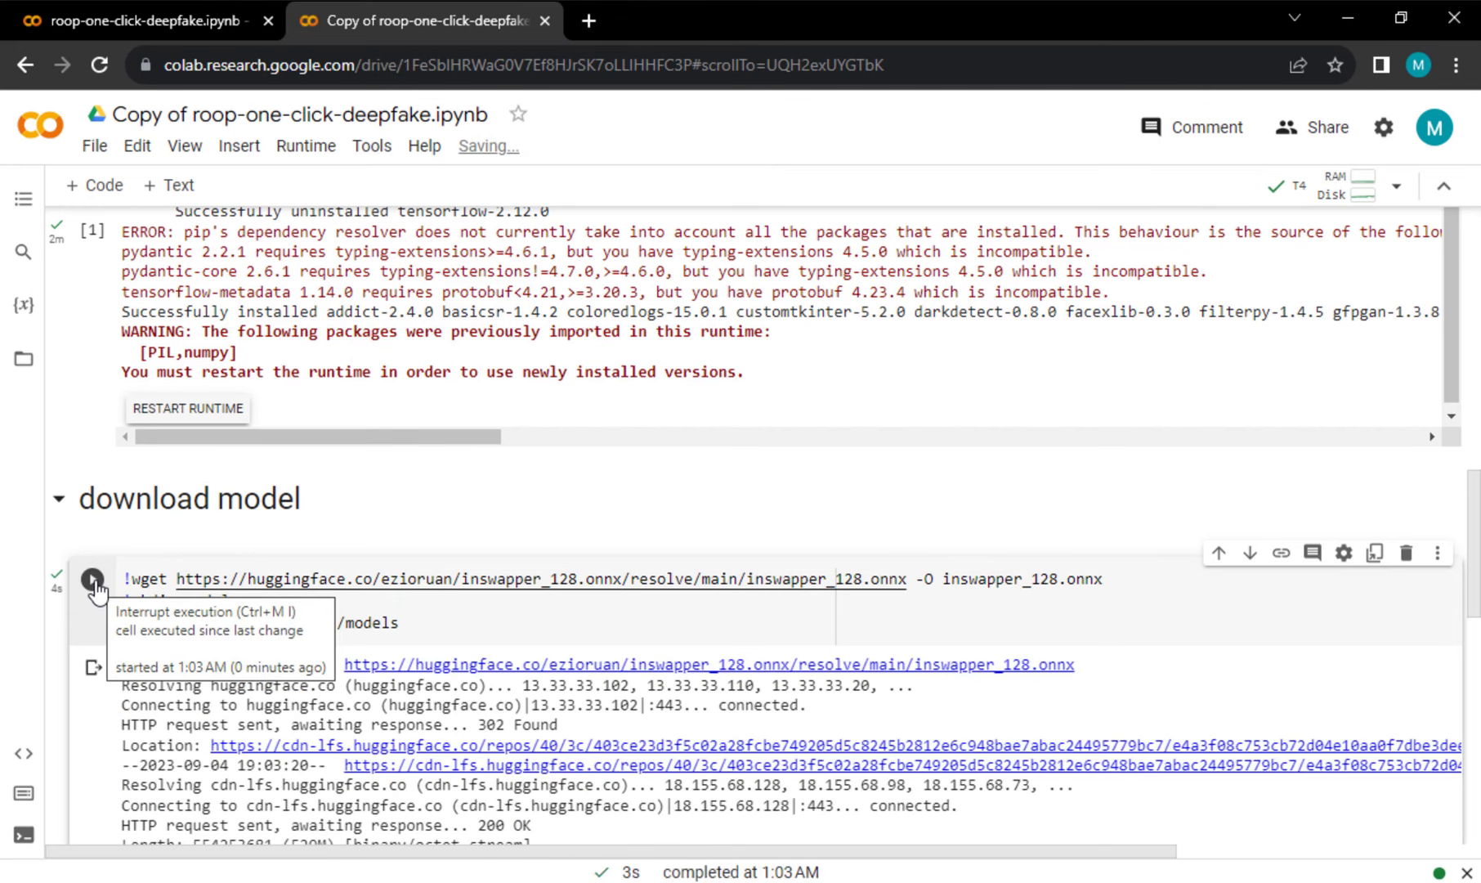
{"action": "scroll", "coordinate": [740, 313], "scroll_direction": "down", "scroll_amount": 1}
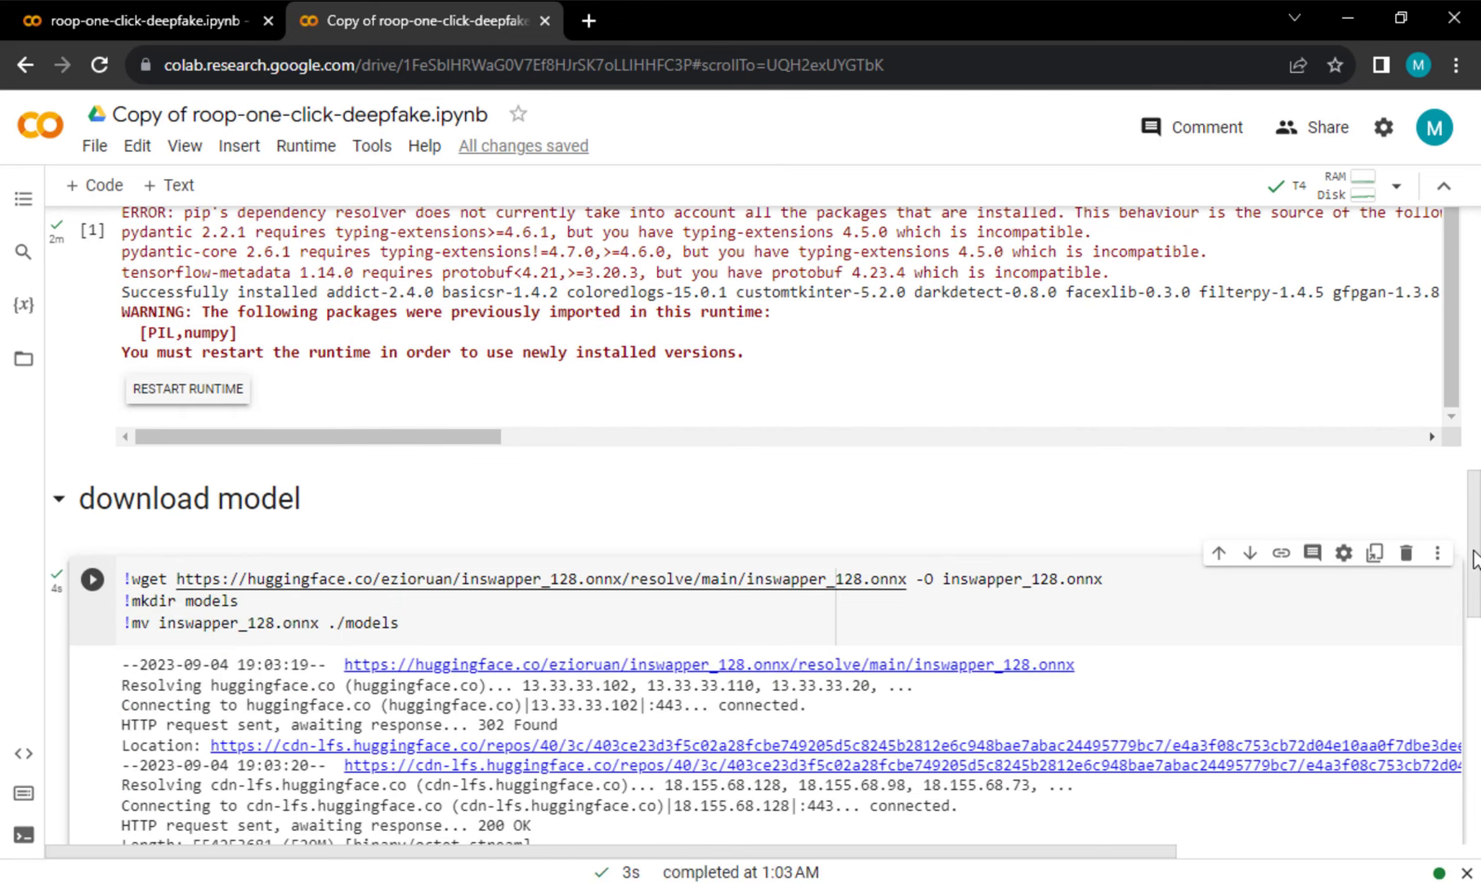
{"action": "left_click_drag", "start_coordinate": [1475, 560], "coordinate": [1475, 691]}
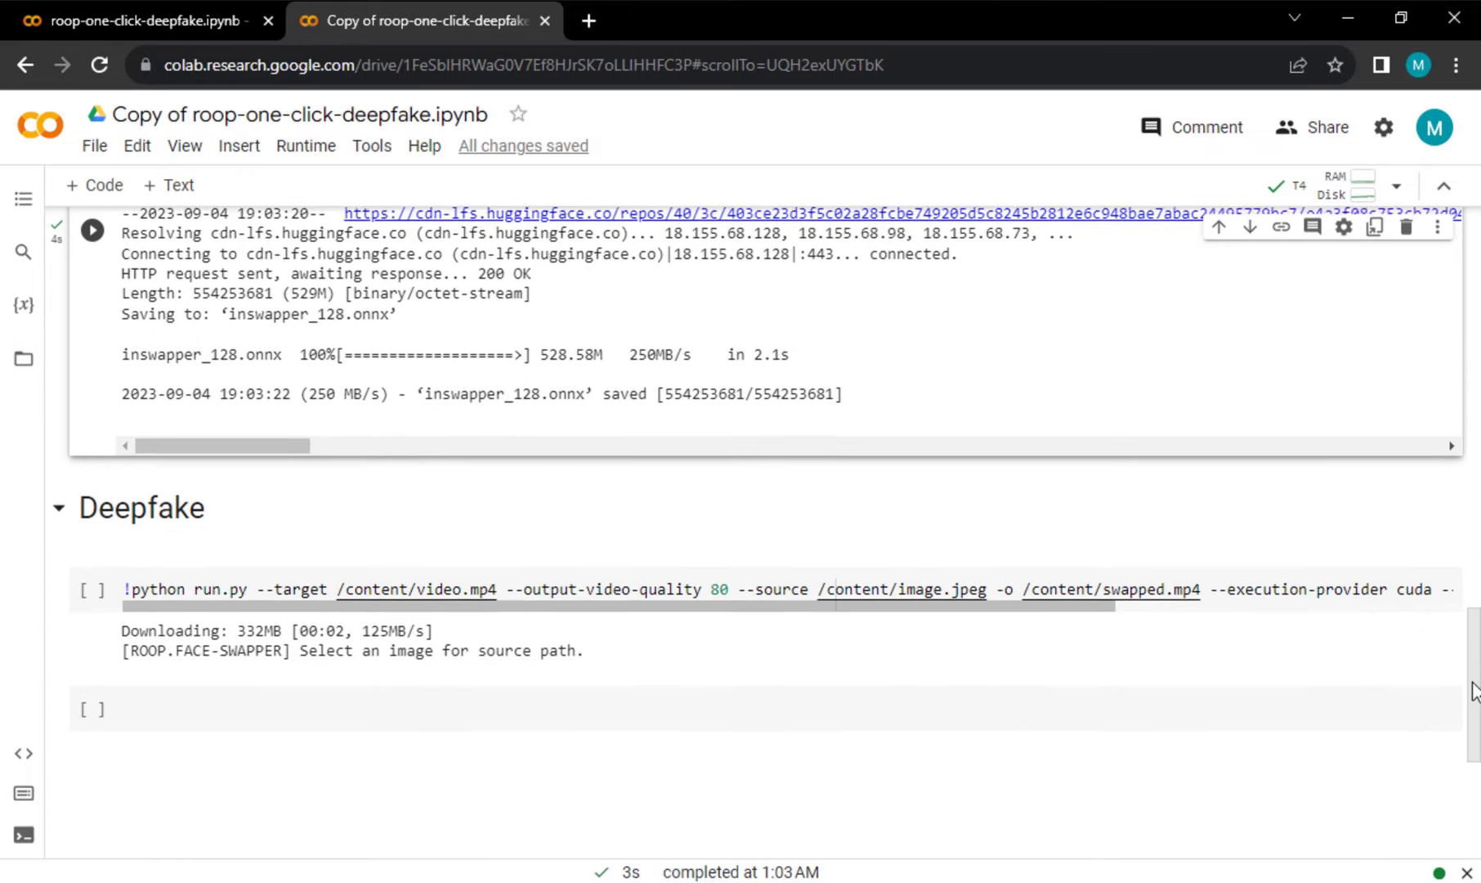
{"action": "scroll", "coordinate": [1475, 691], "scroll_direction": "down", "scroll_amount": 1}
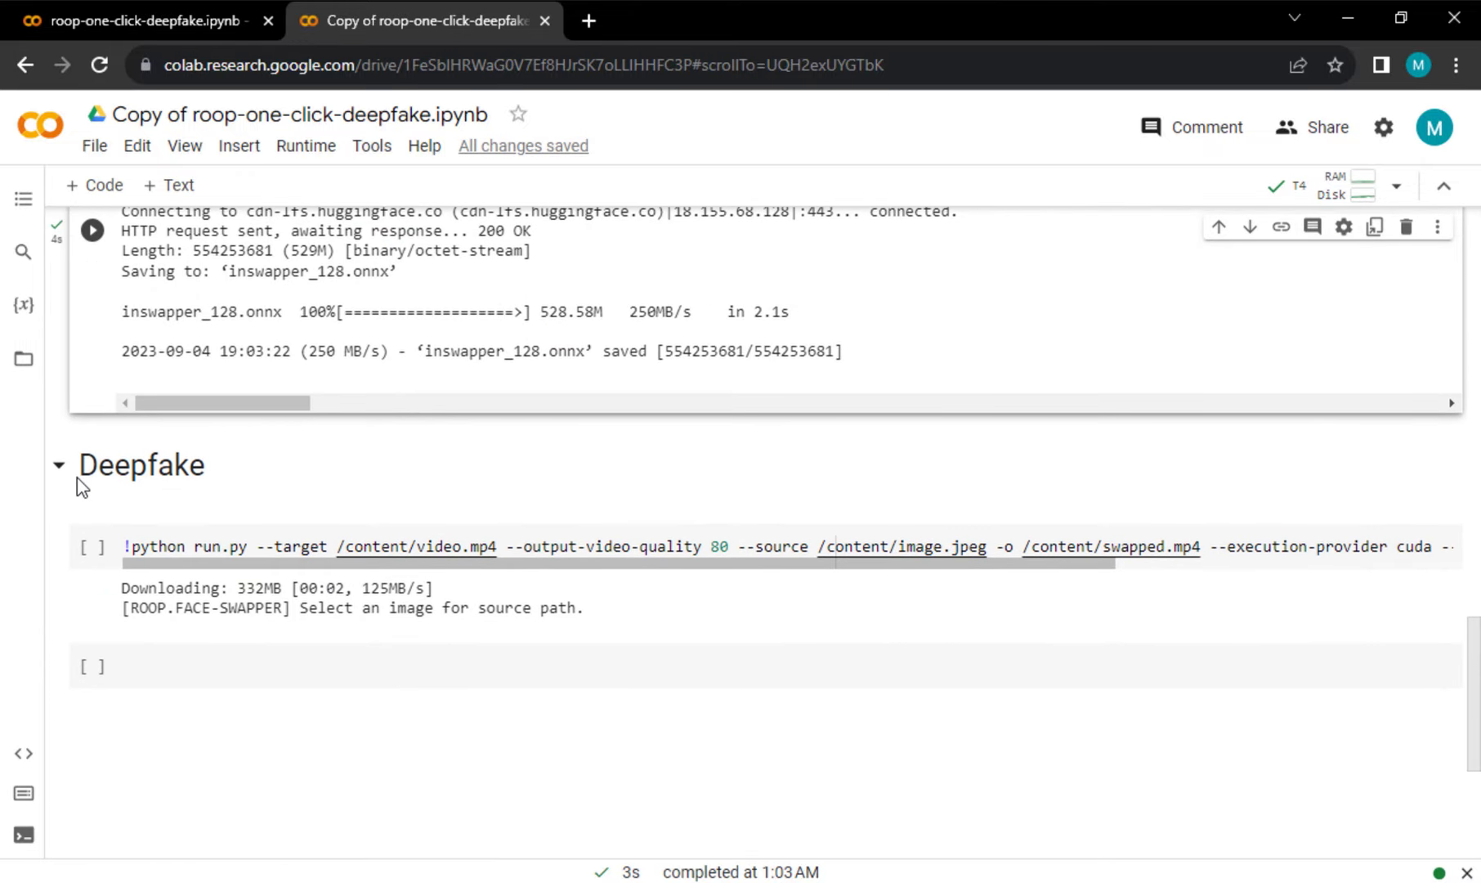
Step: Upload the video Khalid Farhan vai.mp4 from the Files sidebar
{"action": "left_click", "coordinate": [23, 369]}
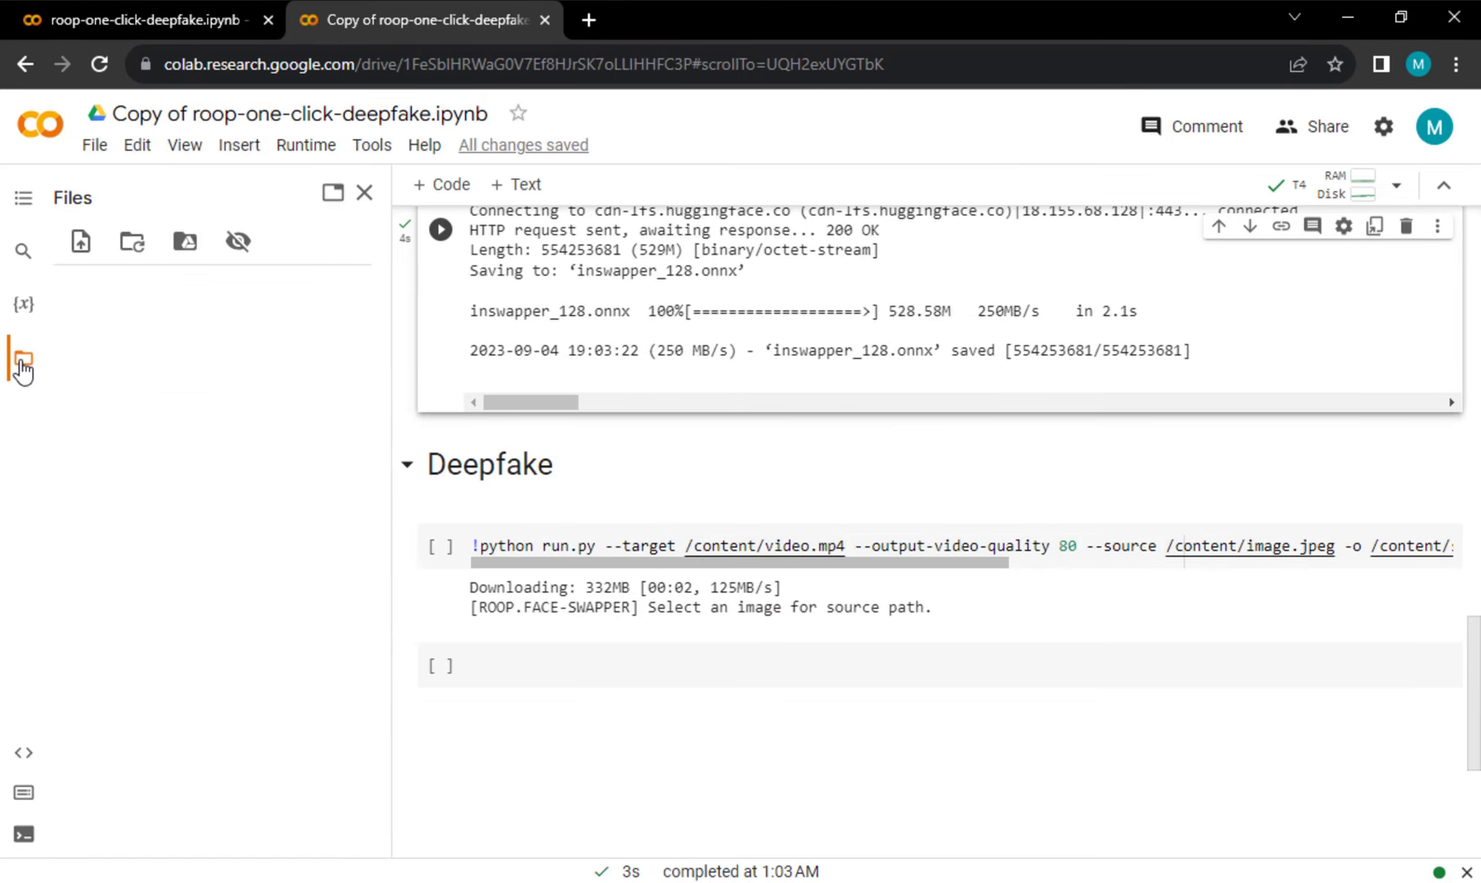
{"action": "left_click", "coordinate": [81, 242]}
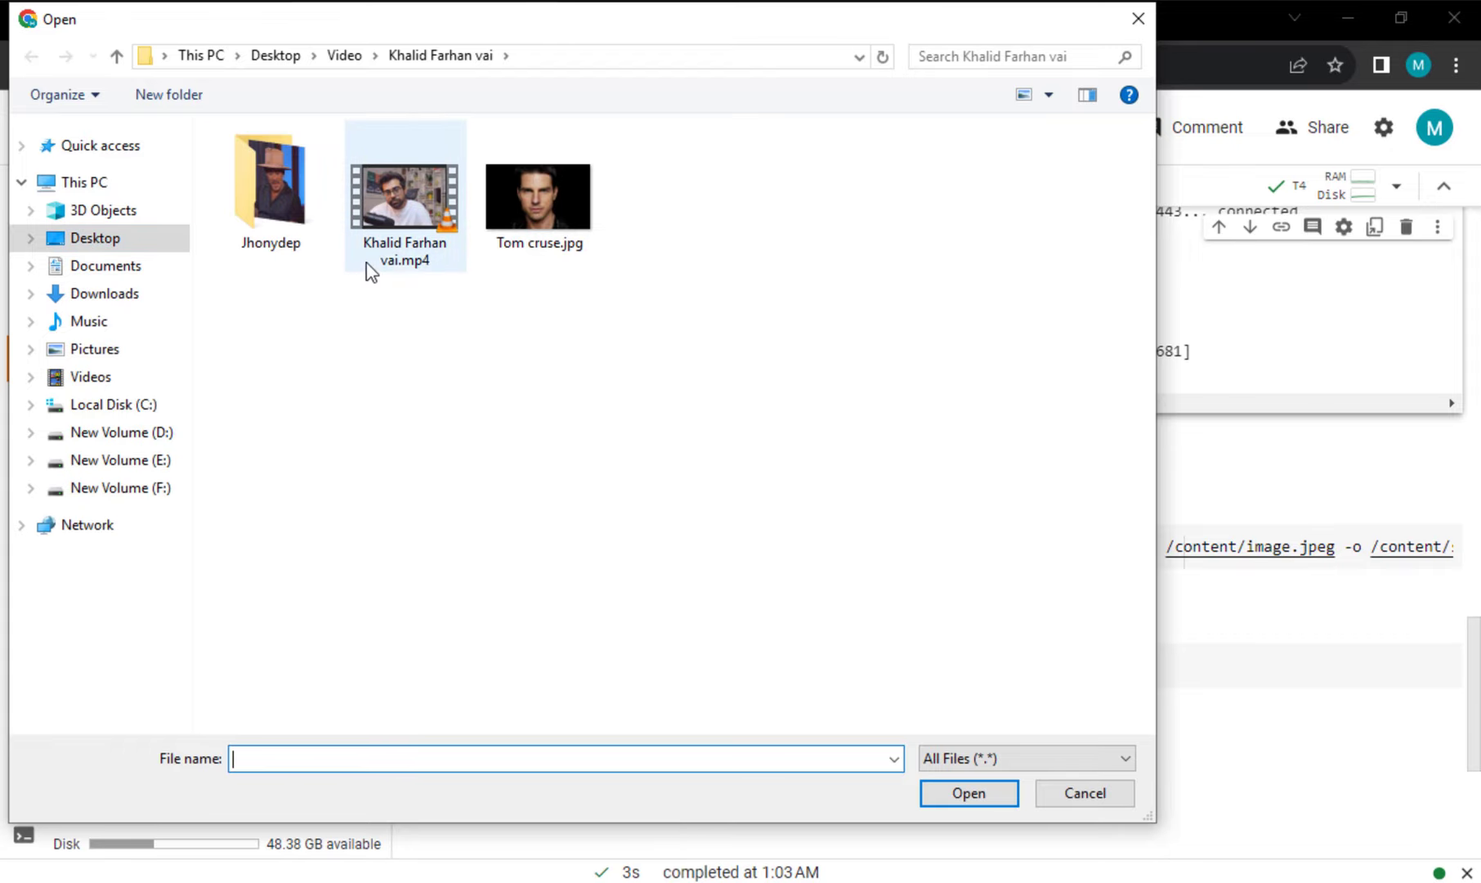
{"action": "left_click", "coordinate": [404, 206]}
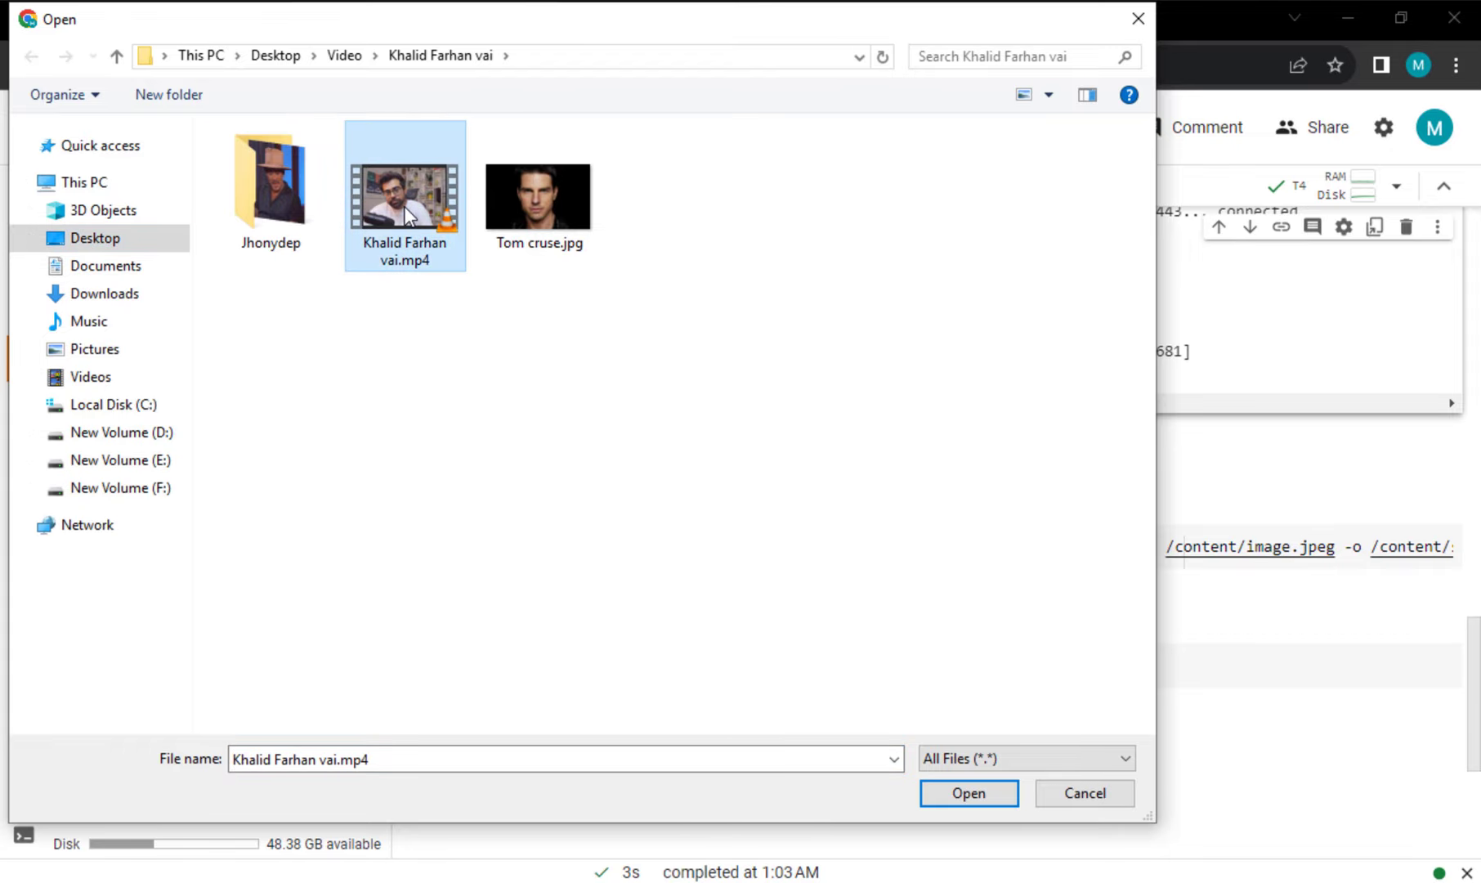
{"action": "left_click", "coordinate": [968, 794]}
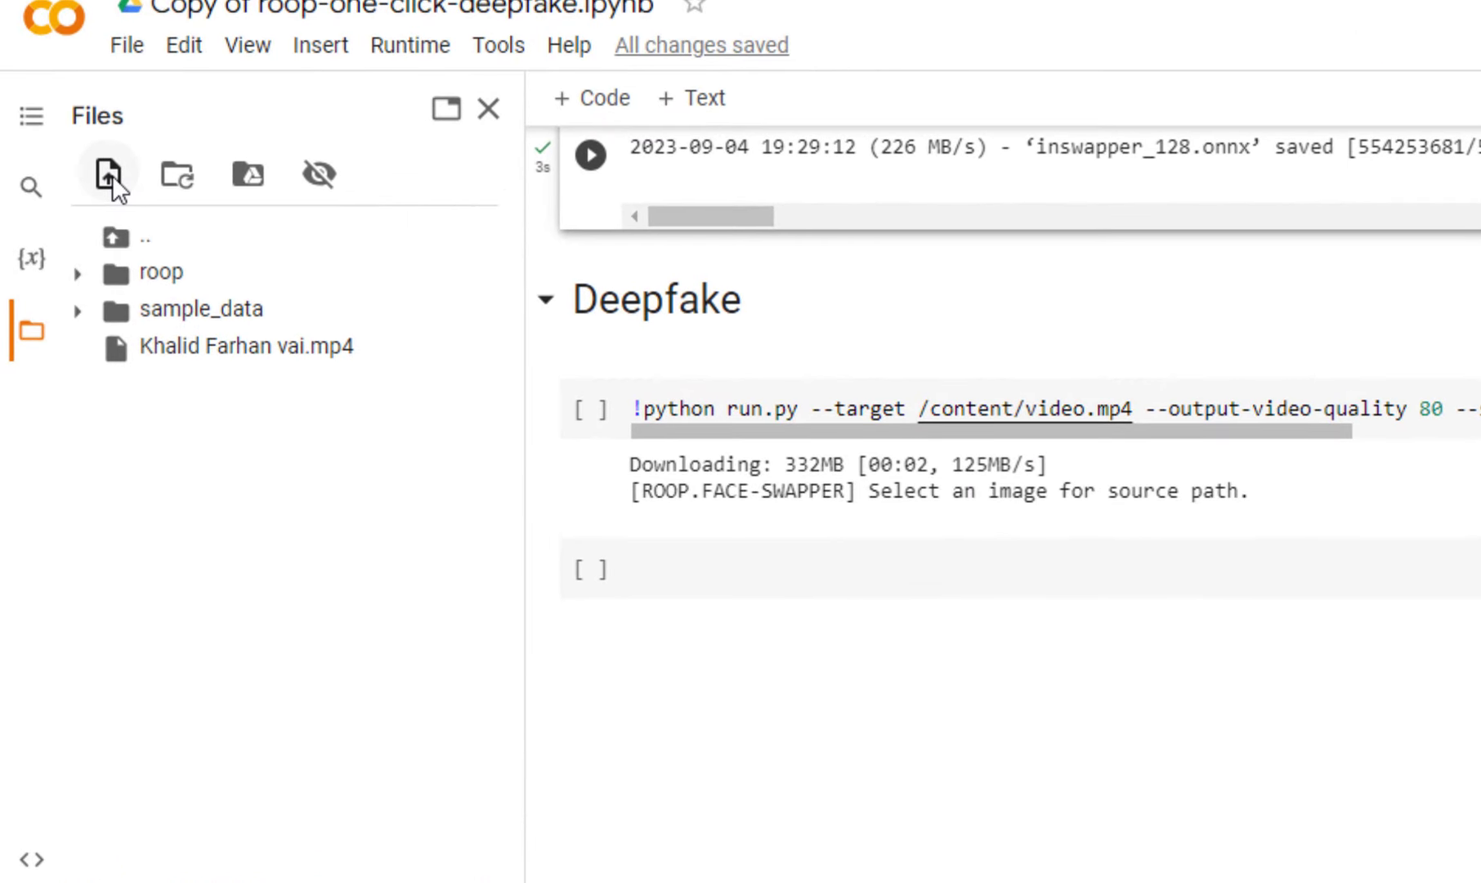
Step: Upload the face image Tom cruse.jpg as well
{"action": "left_click", "coordinate": [112, 175]}
{"action": "left_click", "coordinate": [514, 208]}
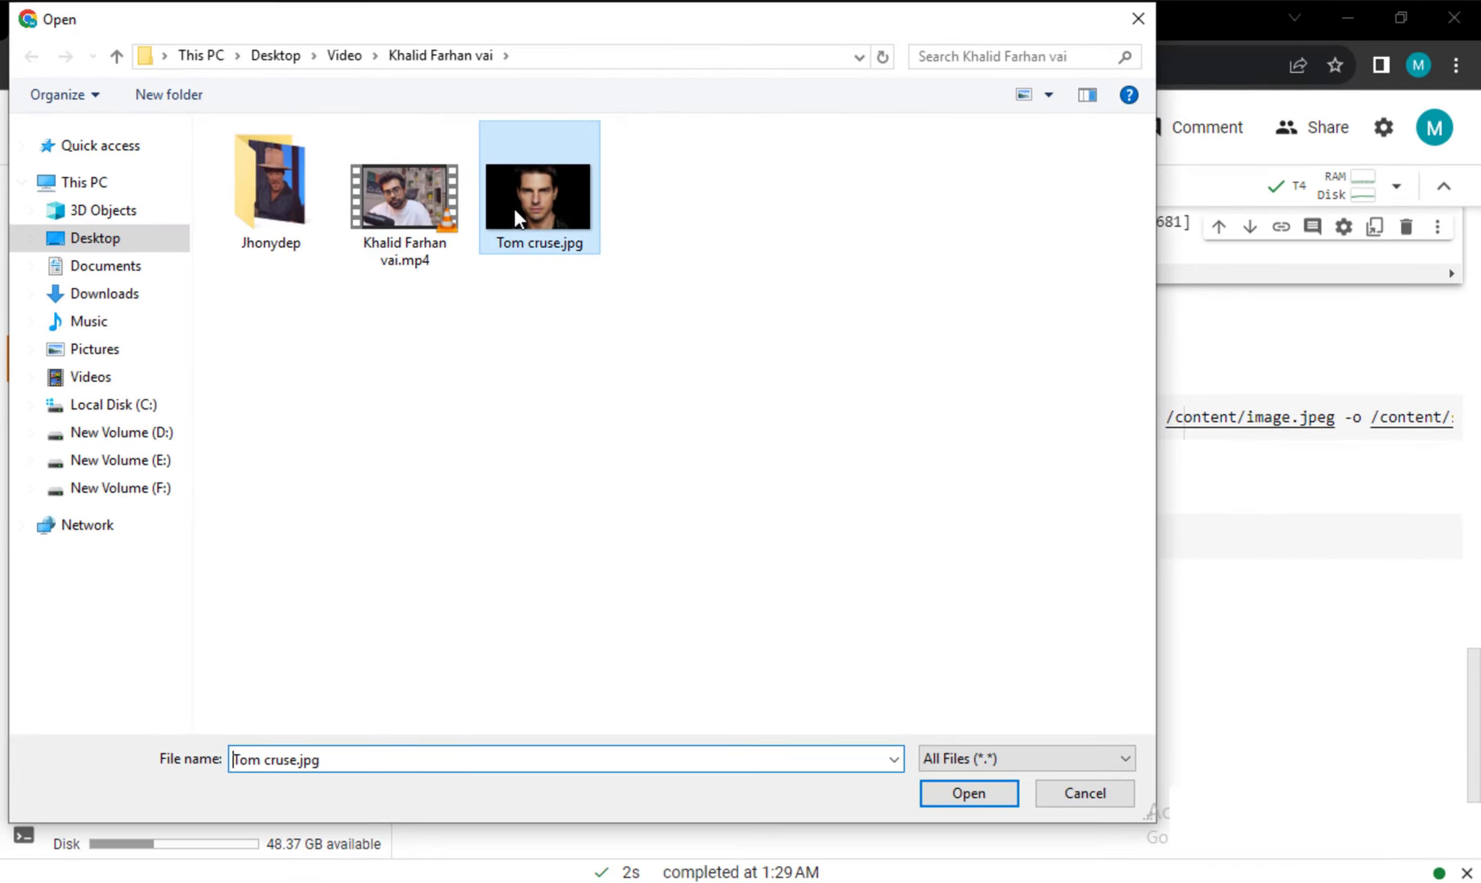
{"action": "left_click", "coordinate": [947, 797]}
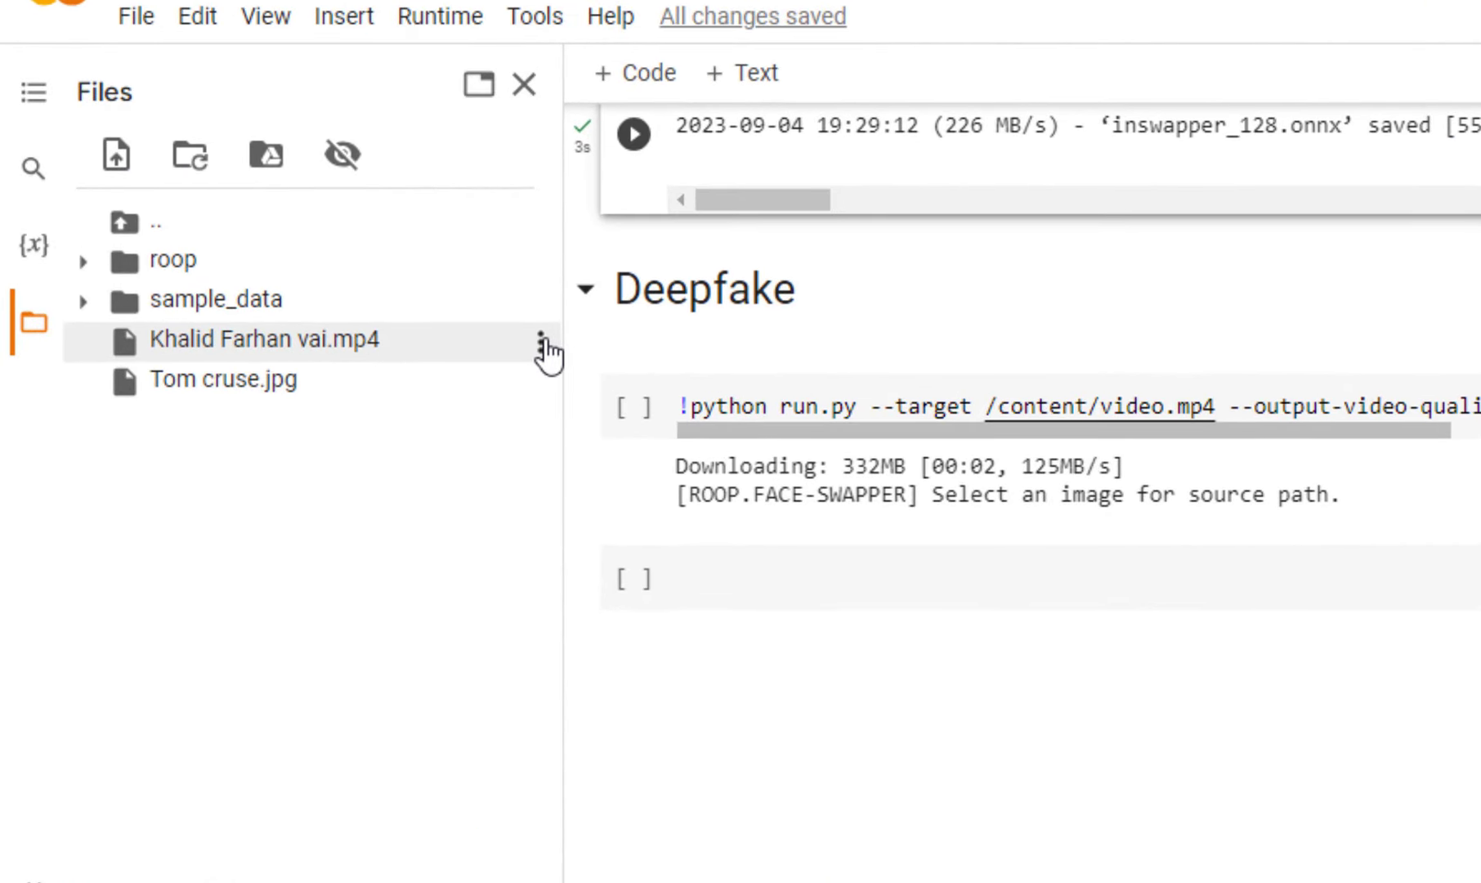
Step: Rename Khalid Farhan vai.mp4 to vai.mp4 and Tom cruse.jpg to tom.jpg
{"action": "left_click", "coordinate": [542, 347]}
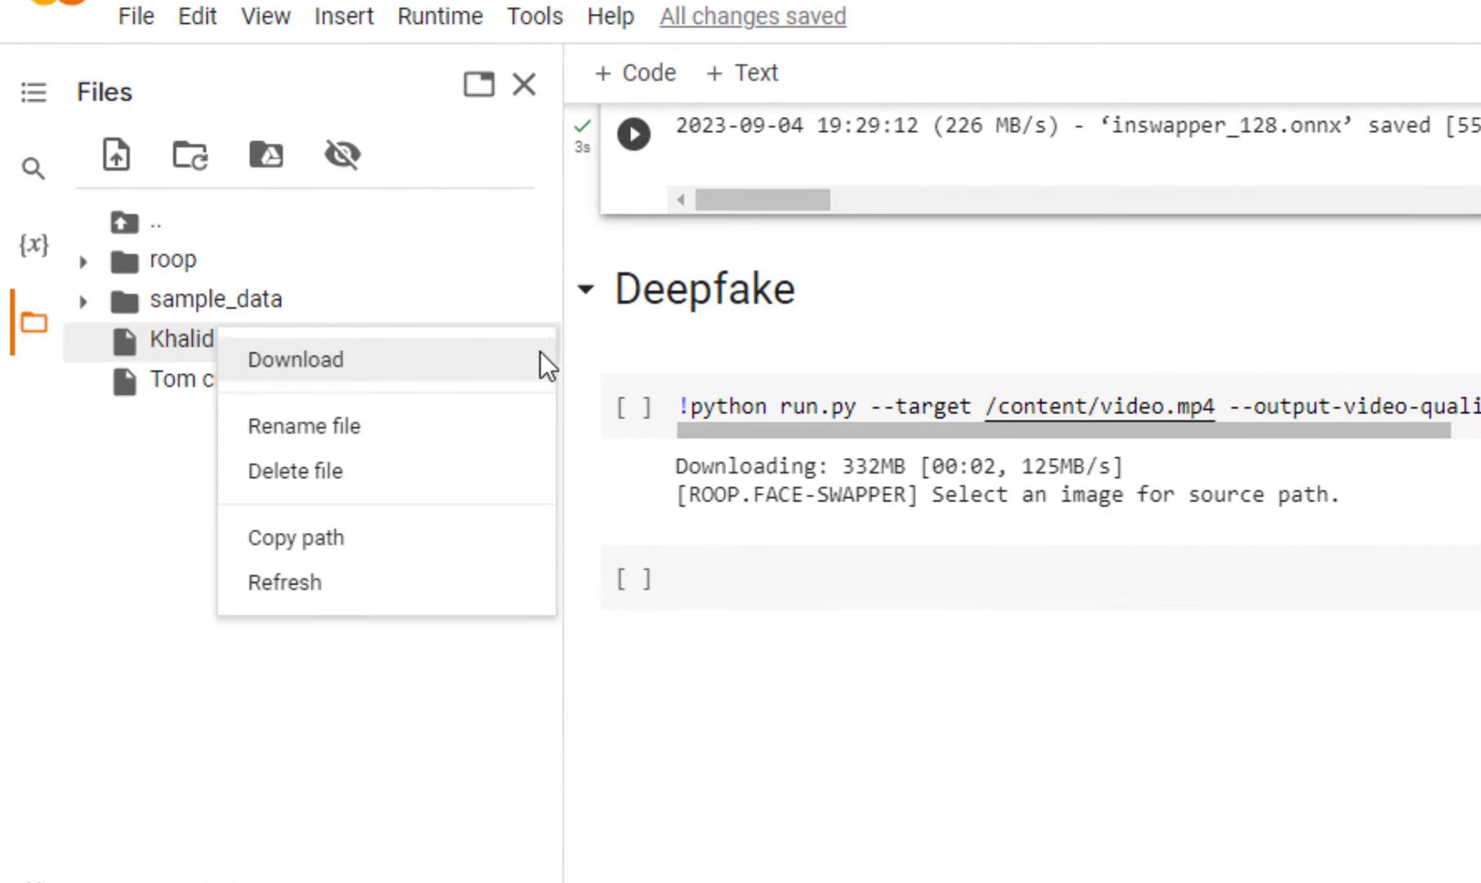
{"action": "left_click", "coordinate": [337, 433]}
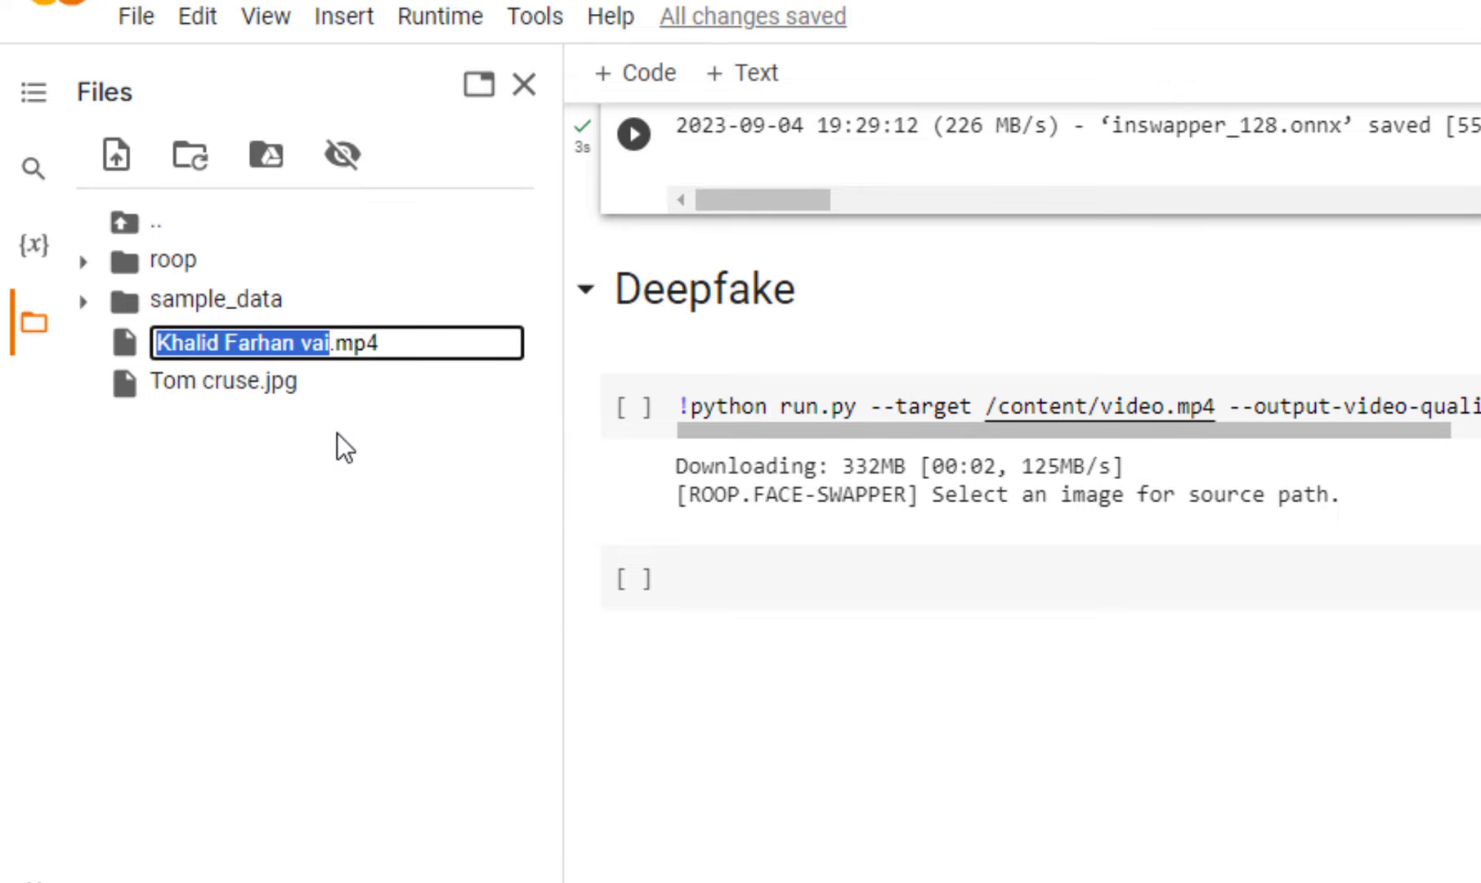
{"action": "type", "text": "vai"}
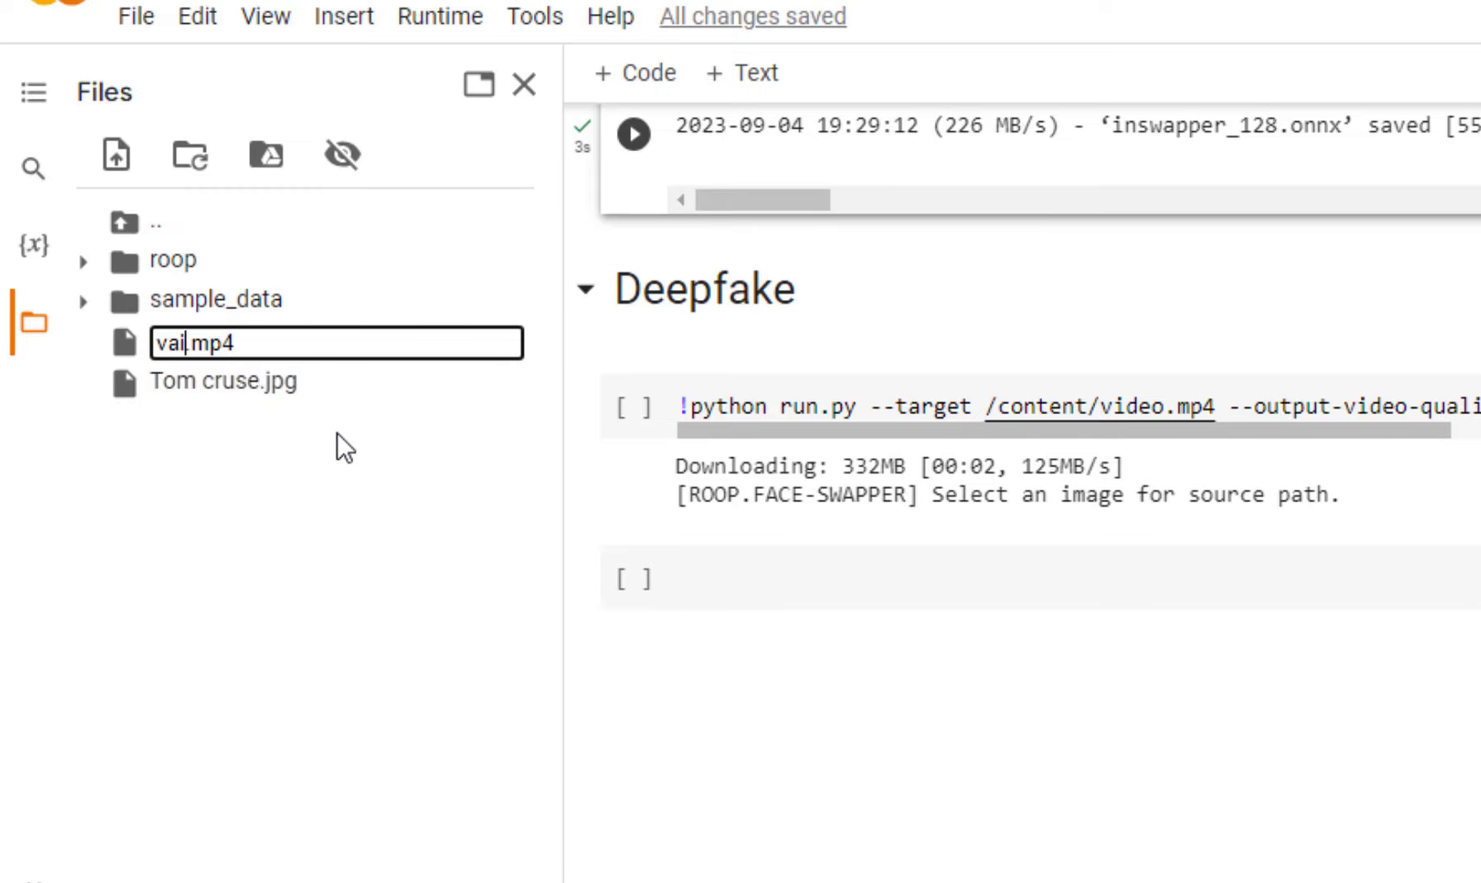
{"action": "mouse_move", "coordinate": [223, 381]}
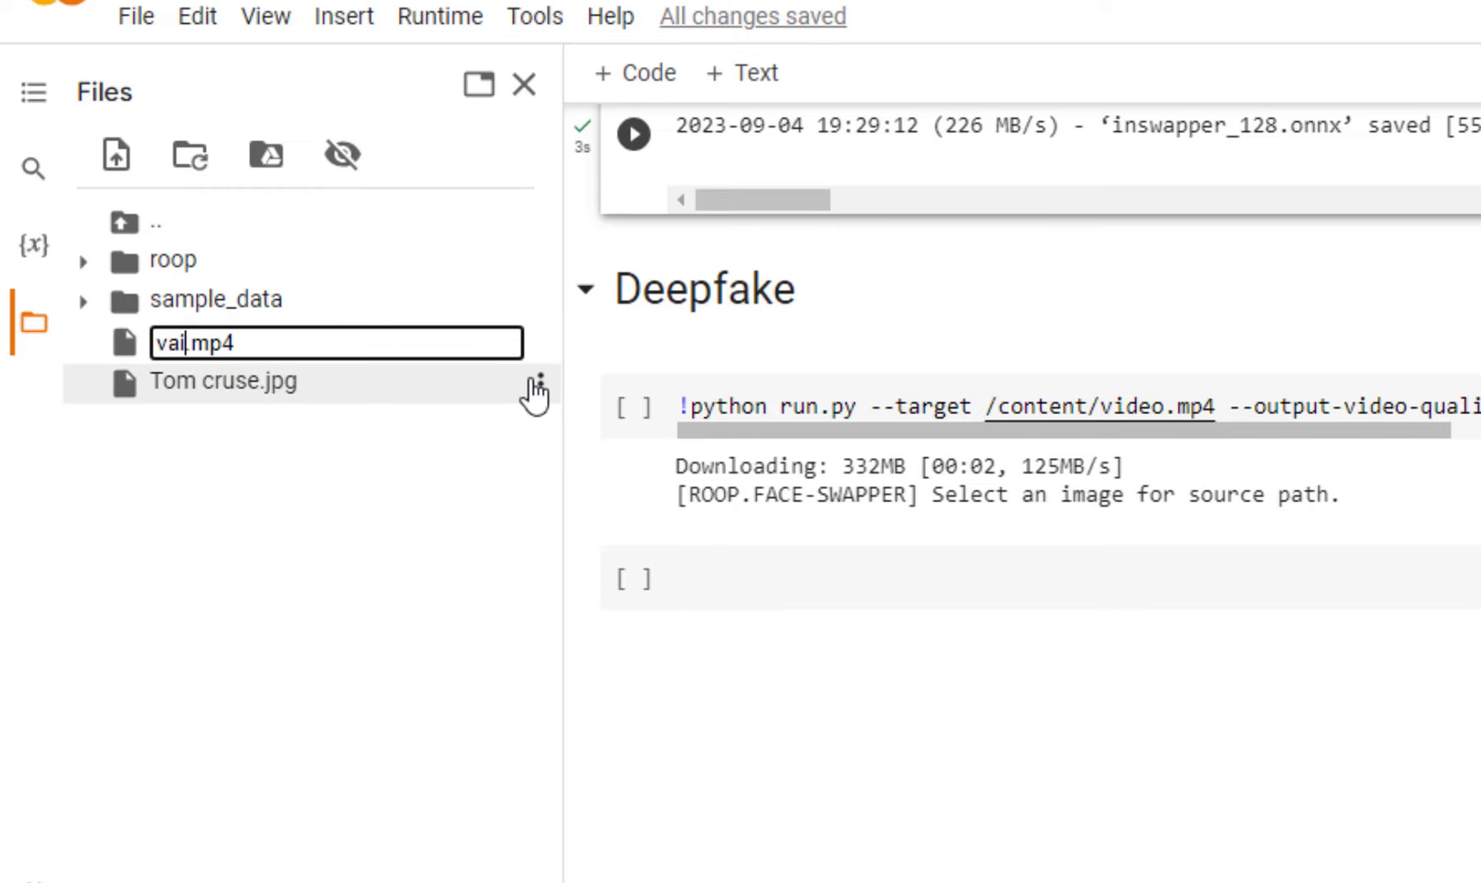
{"action": "left_click", "coordinate": [542, 383]}
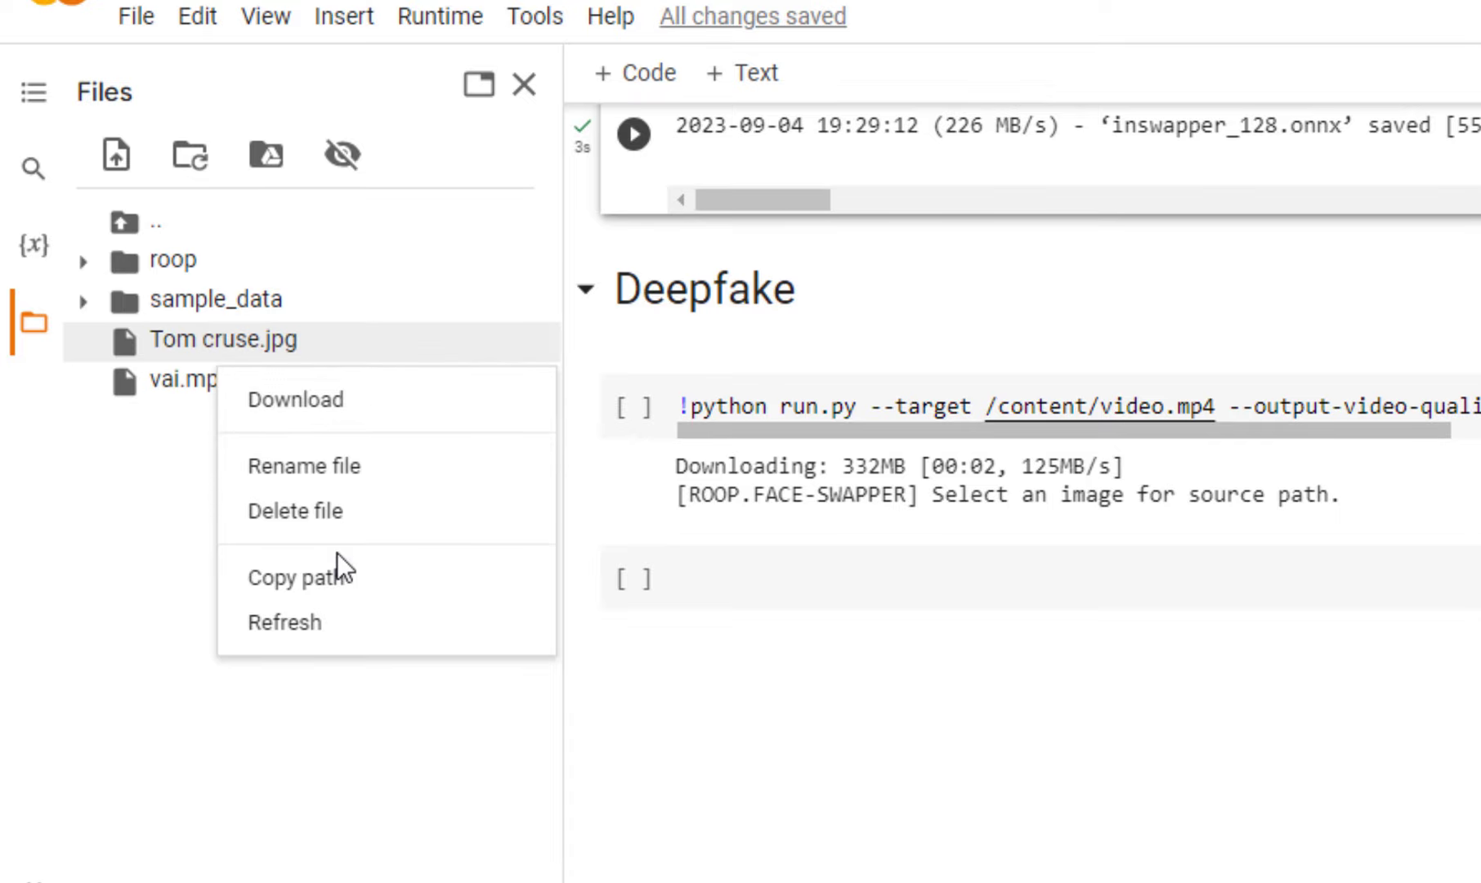
{"action": "left_click", "coordinate": [328, 472]}
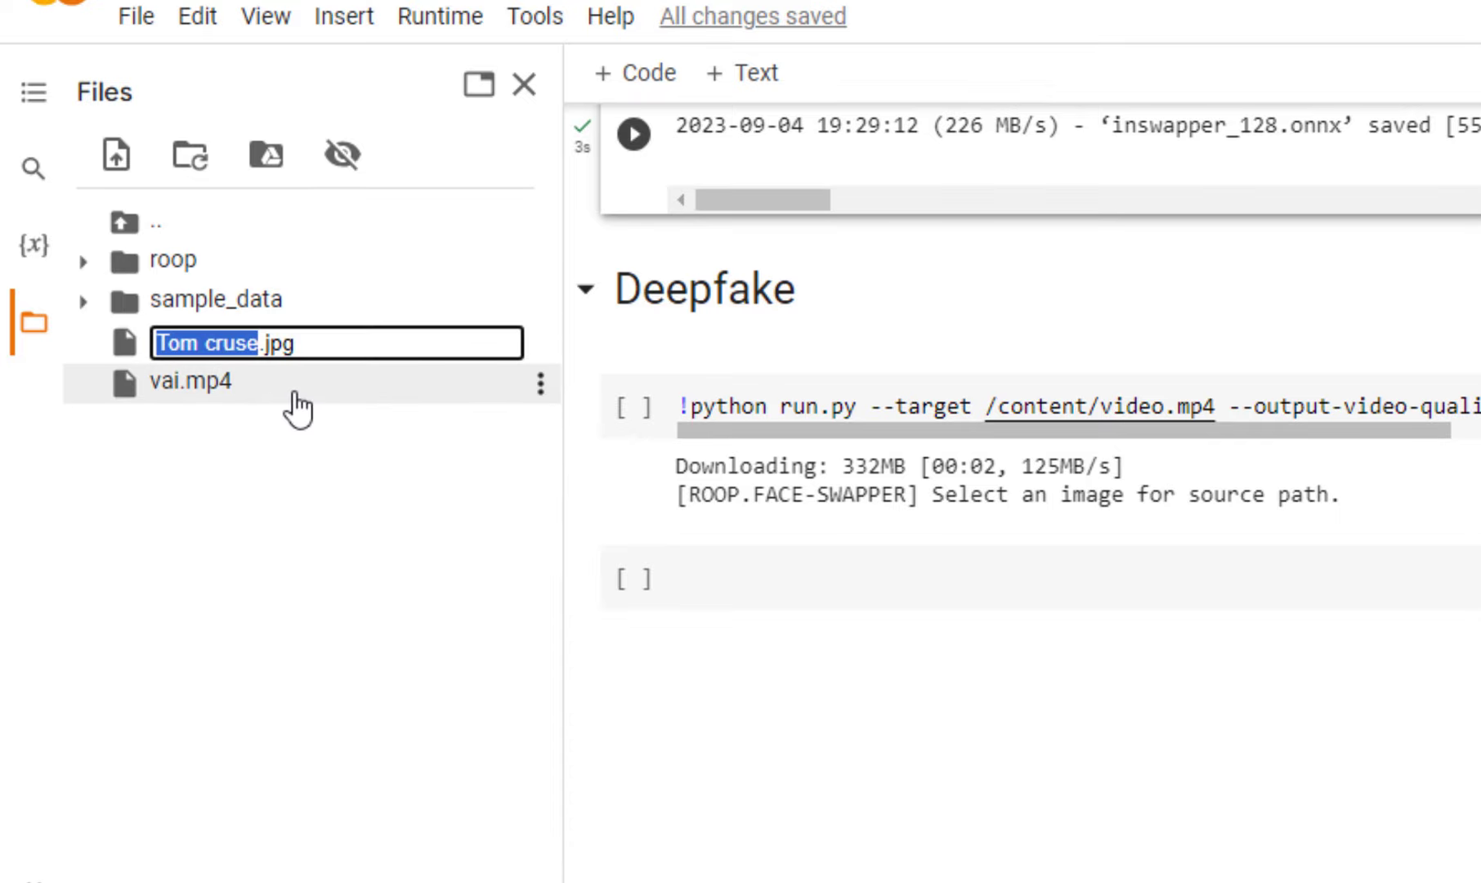
{"action": "type", "text": "tom.jp"}
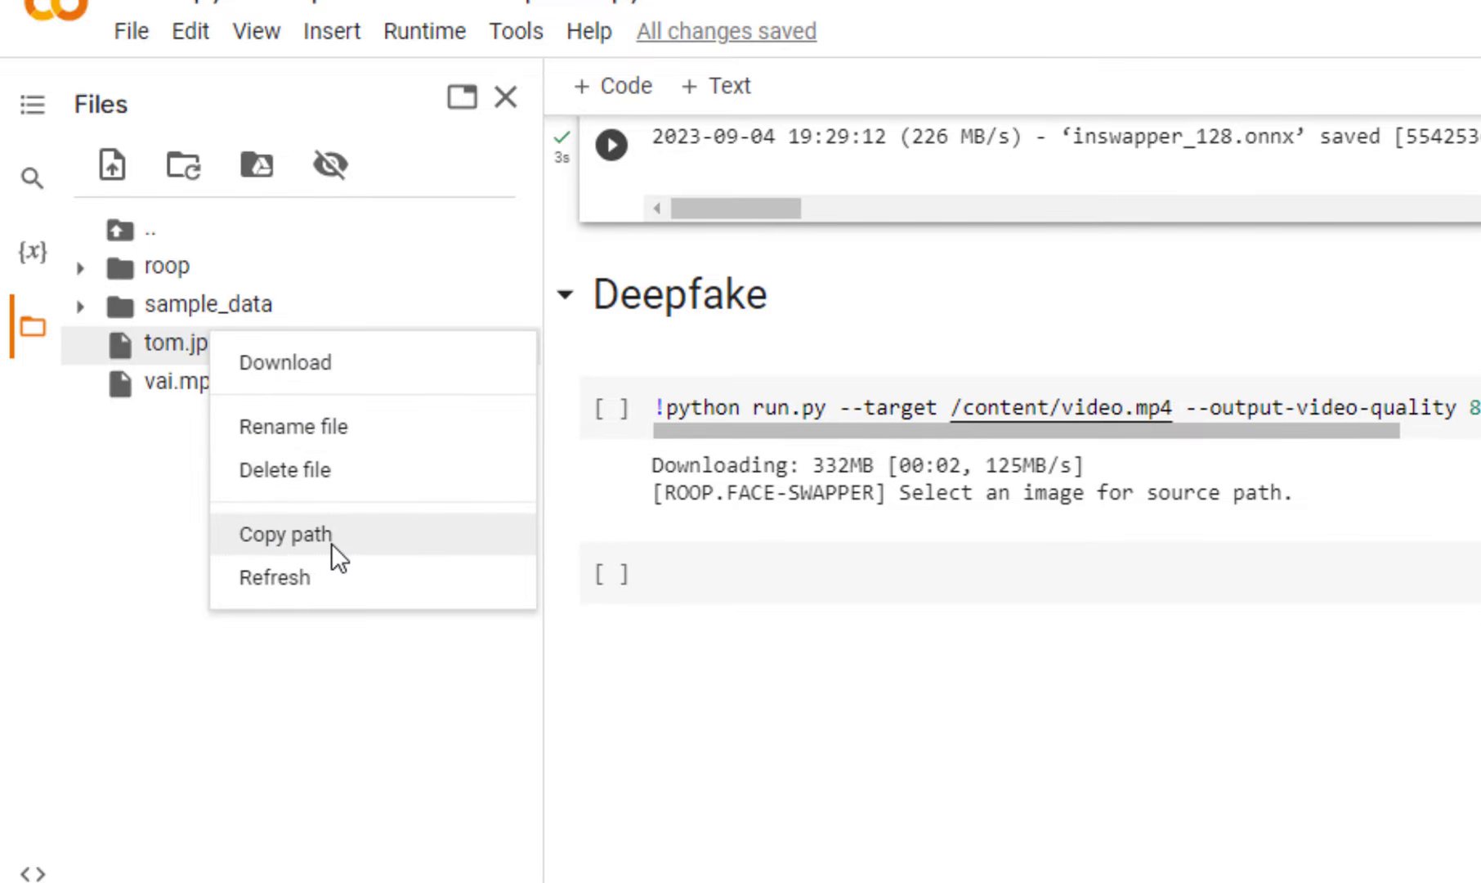
Step: Replace the command's source image path with /content/tom.jpg
{"action": "left_click", "coordinate": [238, 513]}
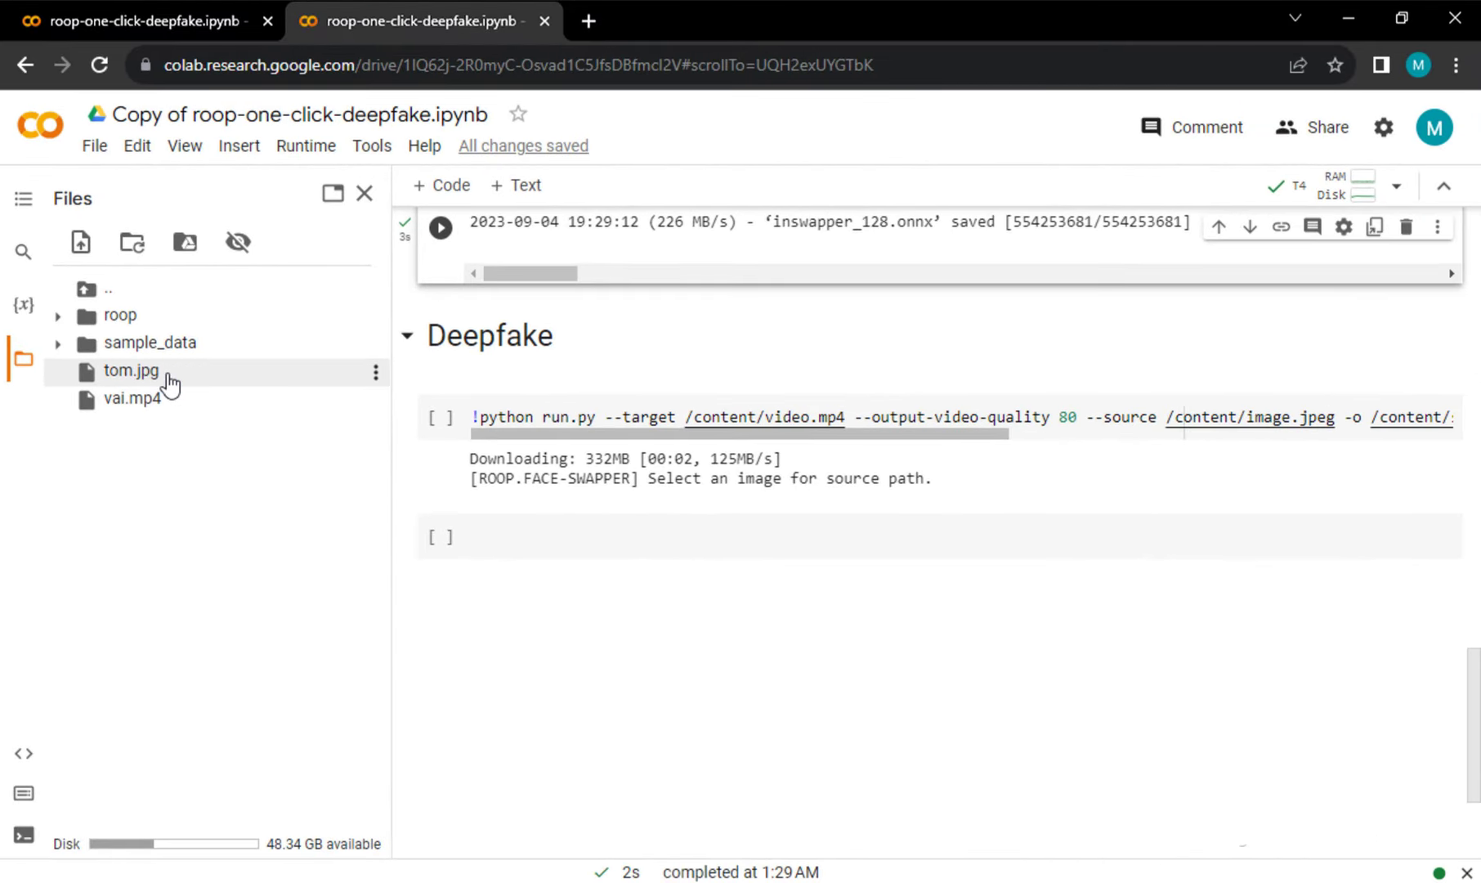
{"action": "mouse_move", "coordinate": [810, 417]}
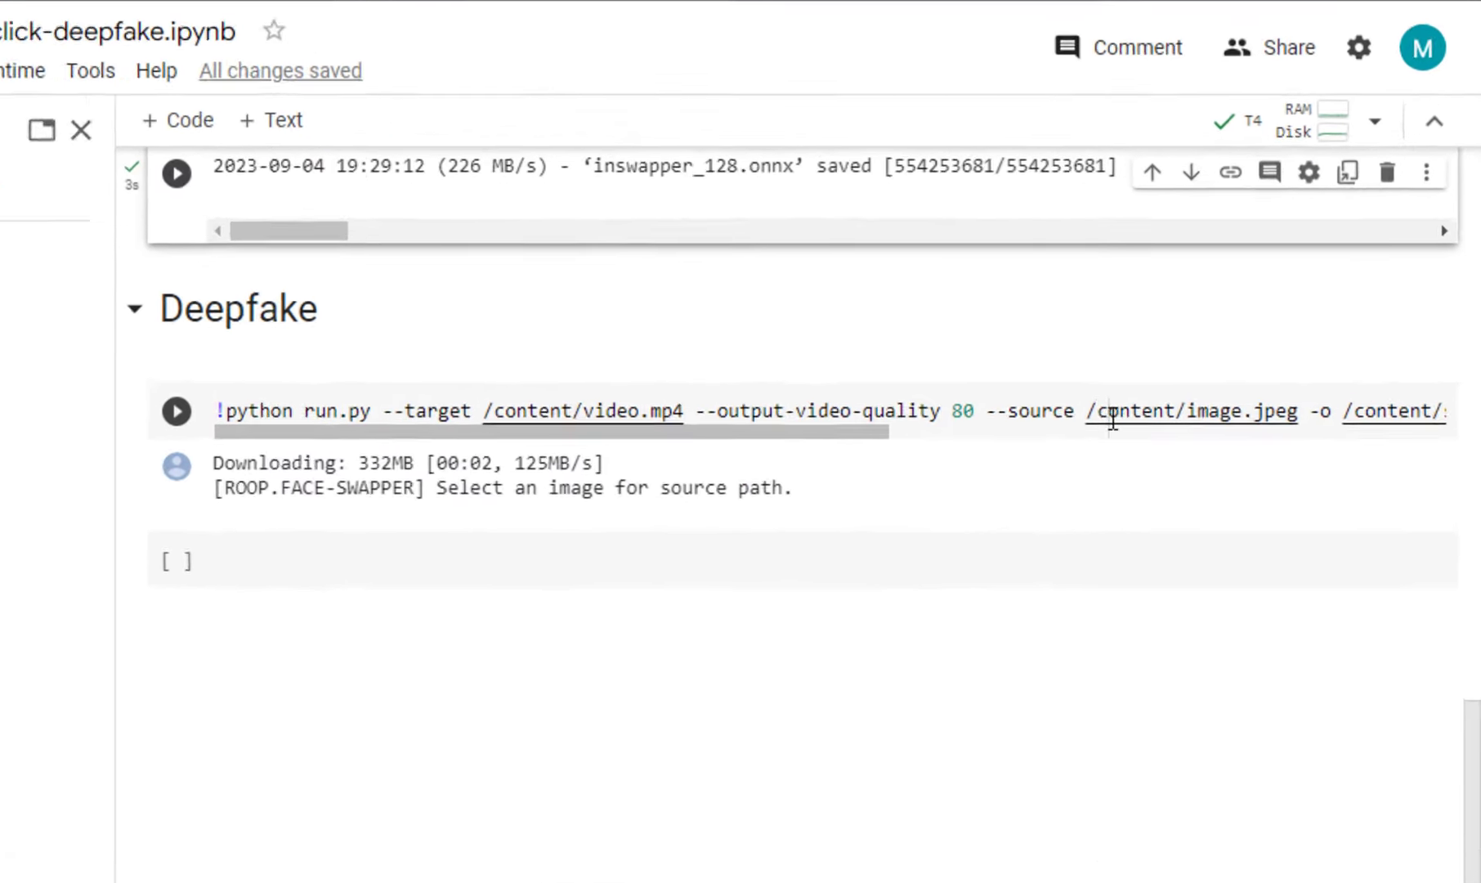
{"action": "left_click_drag", "start_coordinate": [985, 405], "coordinate": [1167, 405]}
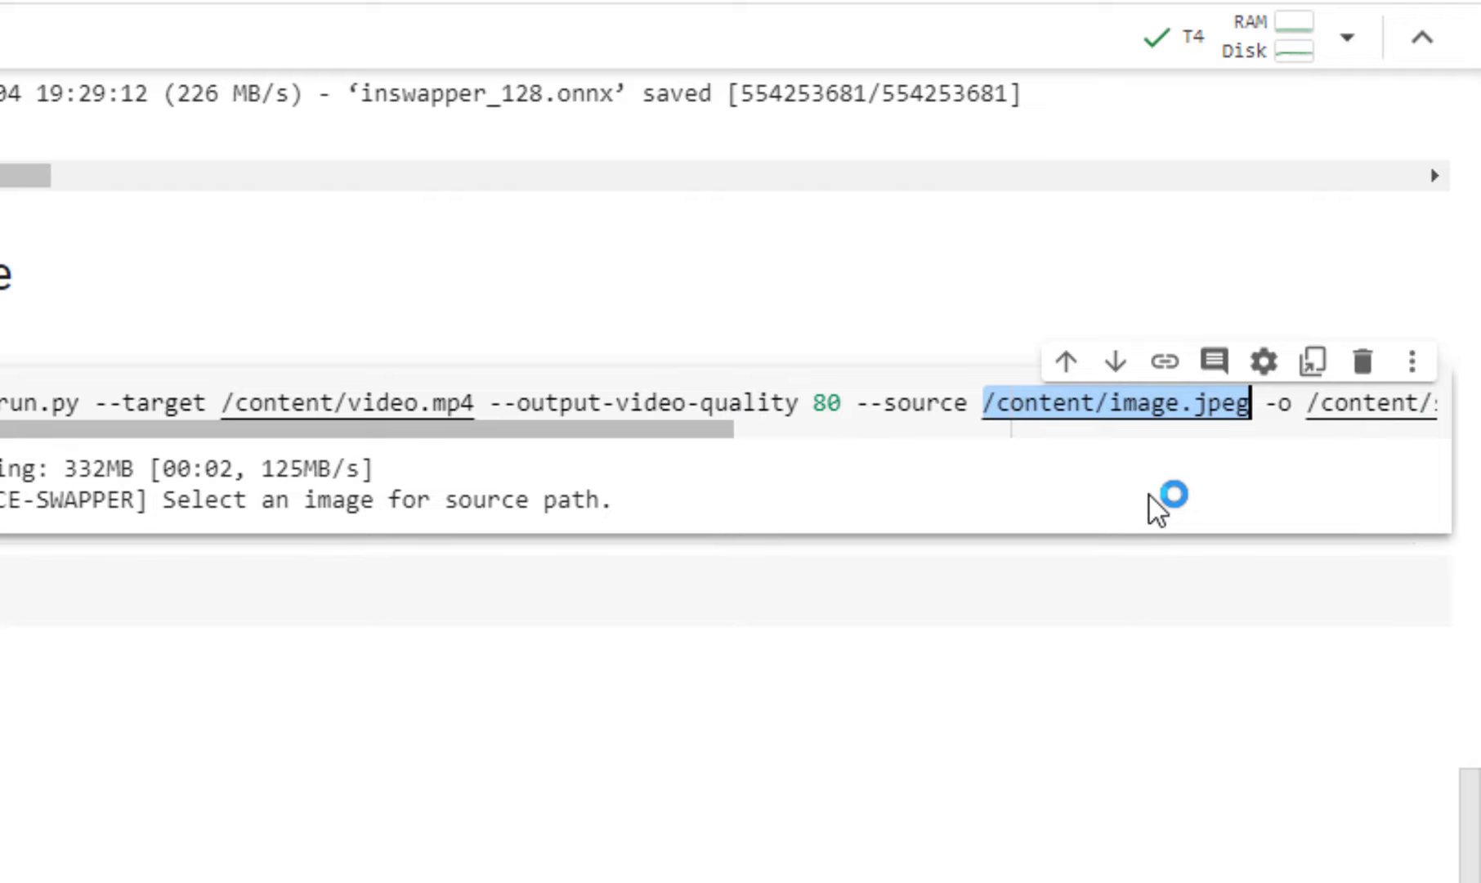
{"action": "type", "text": "/content/tom.jpg"}
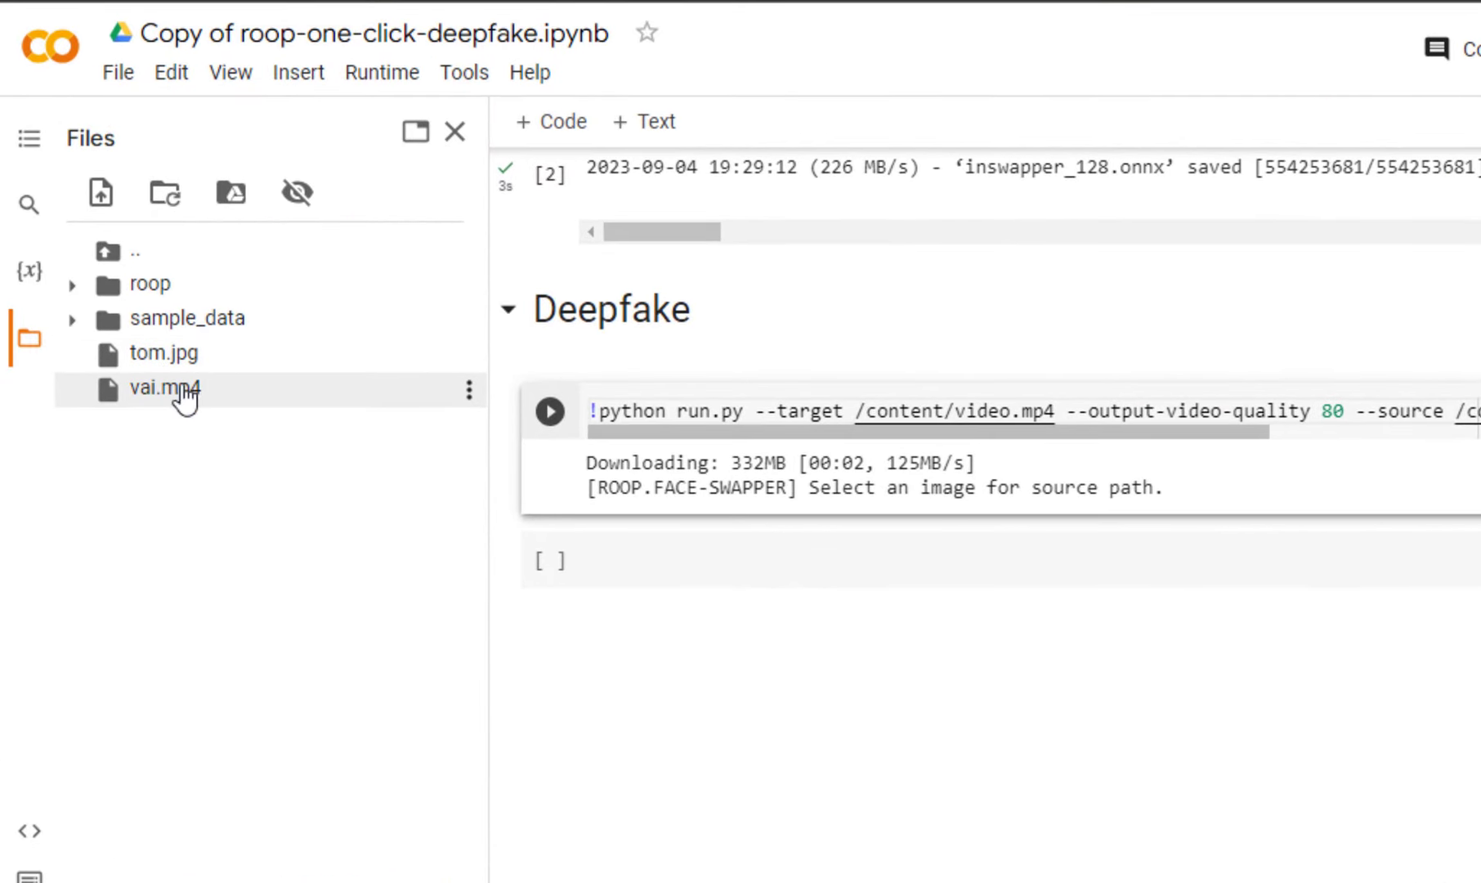
Step: Replace the command's target video path with /content/vai.mp4
{"action": "left_click", "coordinate": [467, 394]}
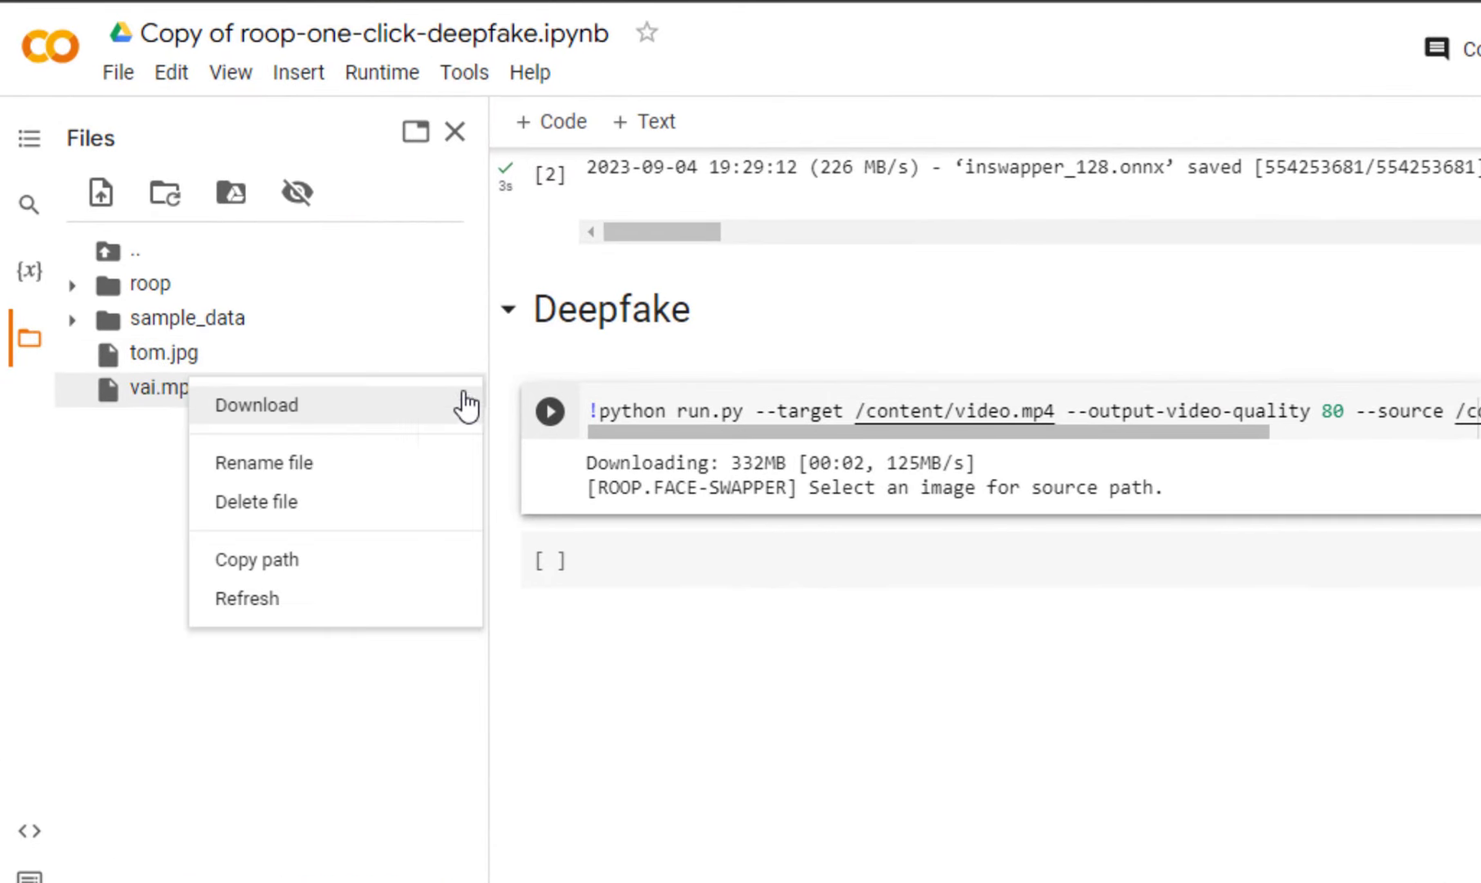
{"action": "left_click", "coordinate": [269, 565]}
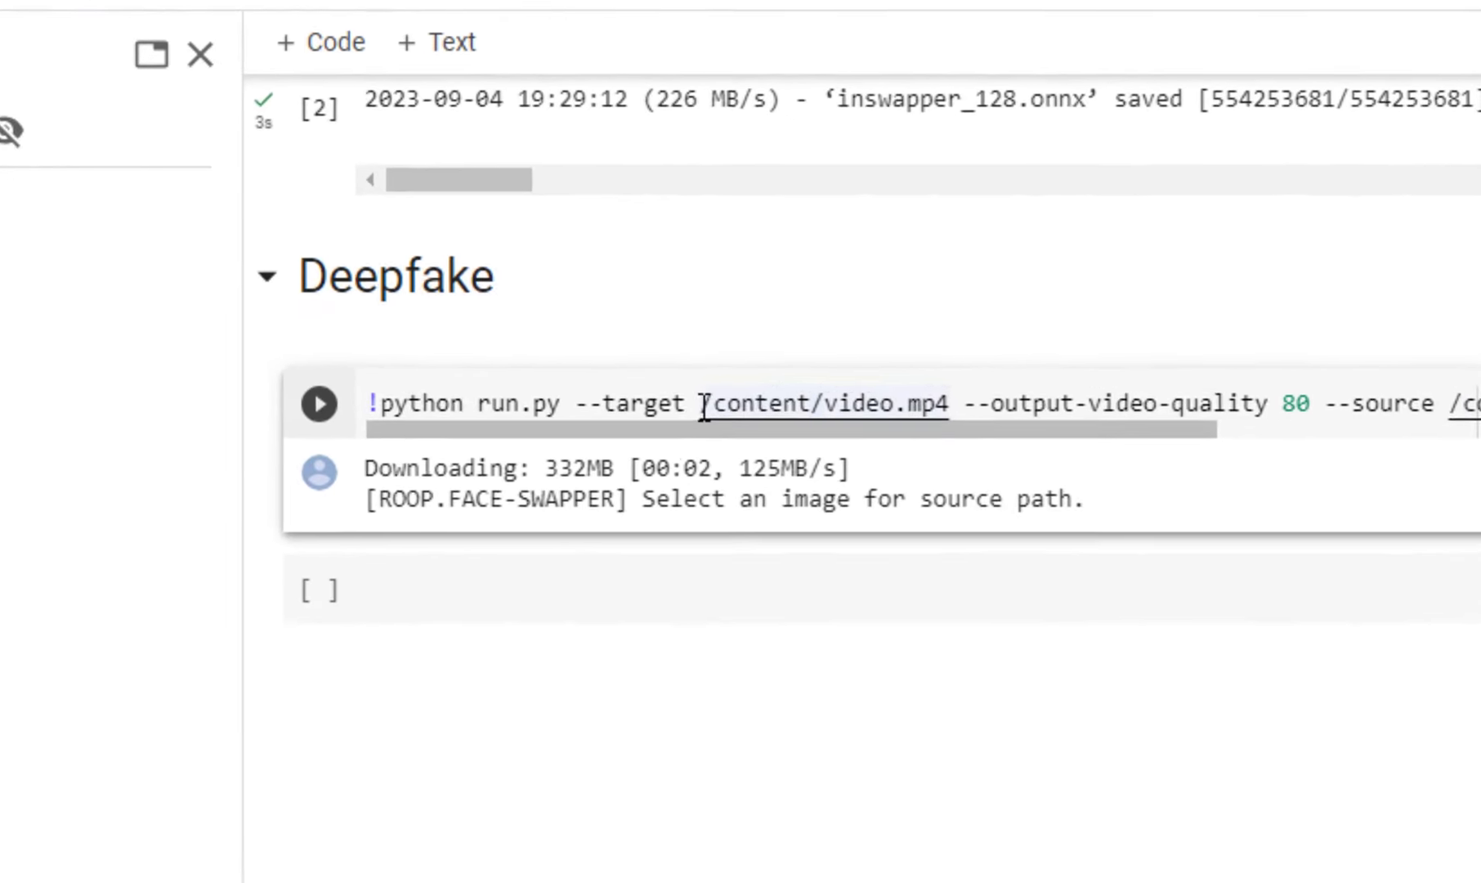
{"action": "left_click_drag", "start_coordinate": [704, 408], "coordinate": [882, 406]}
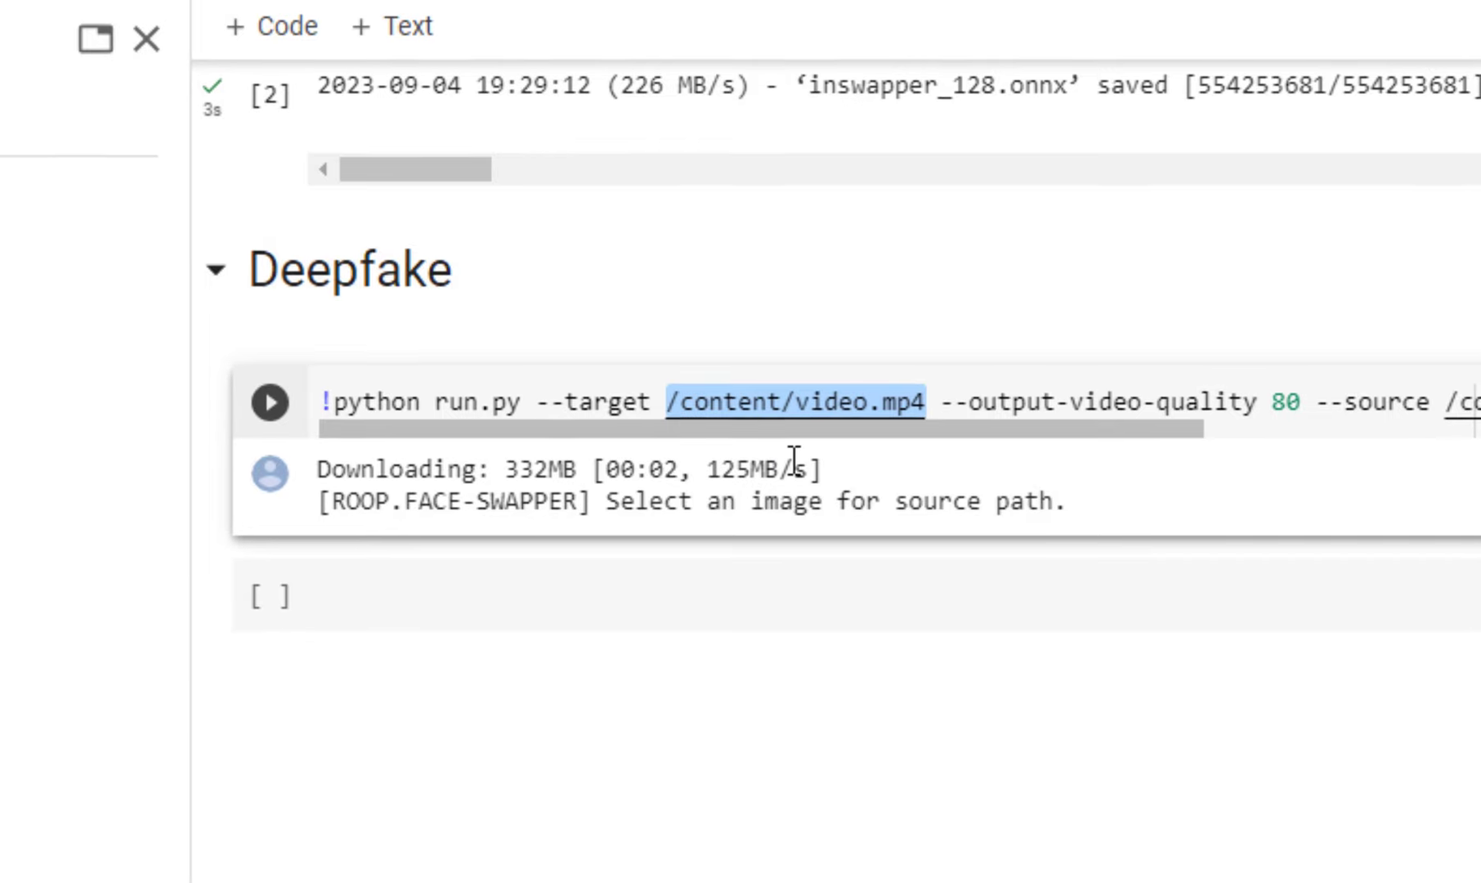
{"action": "type", "text": "/content/vai.mp4"}
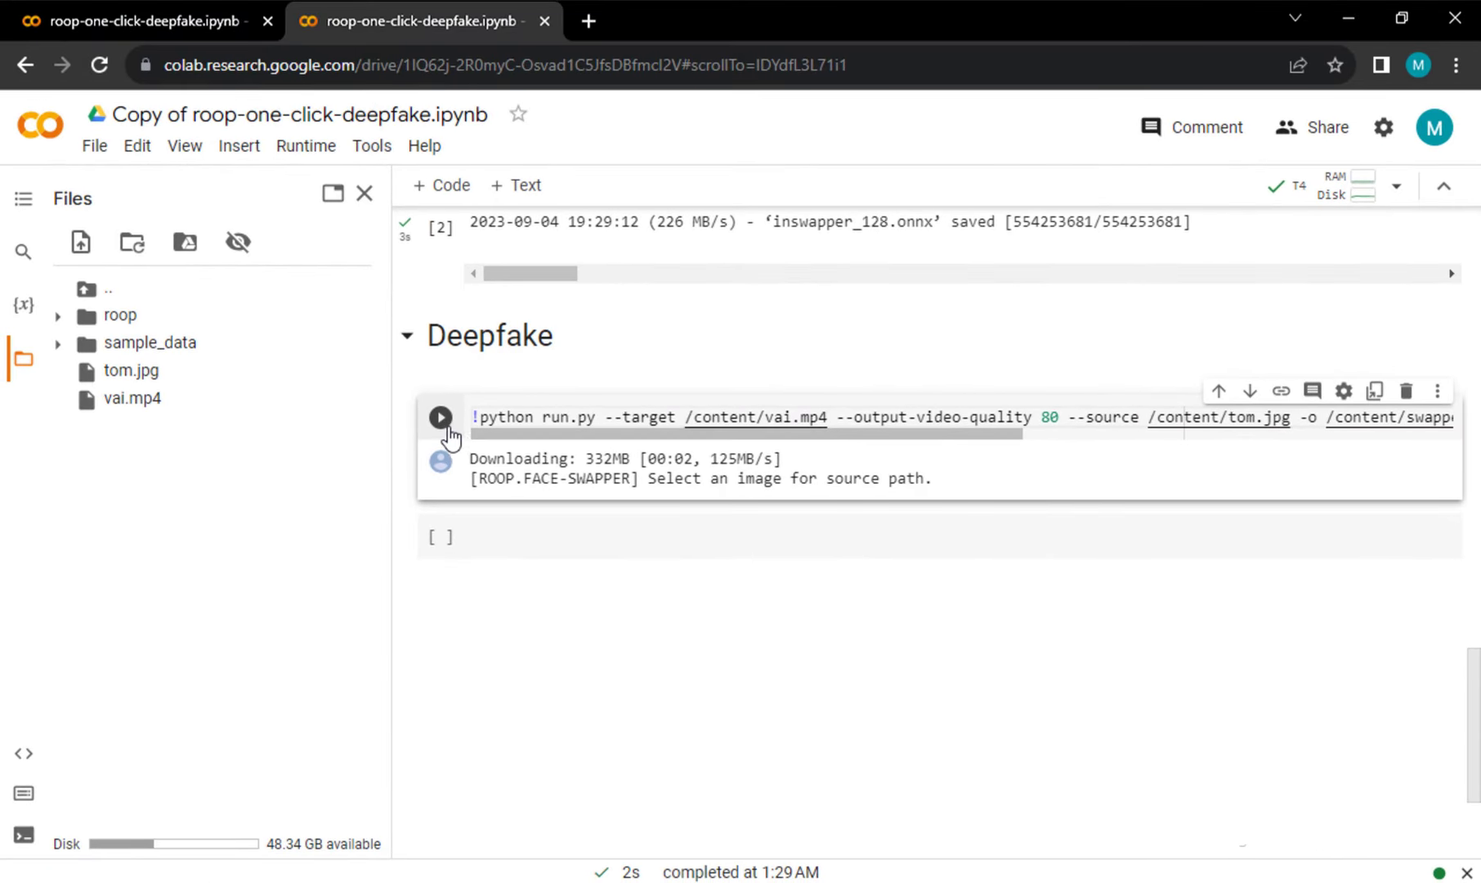
Step: Run the Deepfake run.py cell to perform the face swap
{"action": "left_click", "coordinate": [440, 418]}
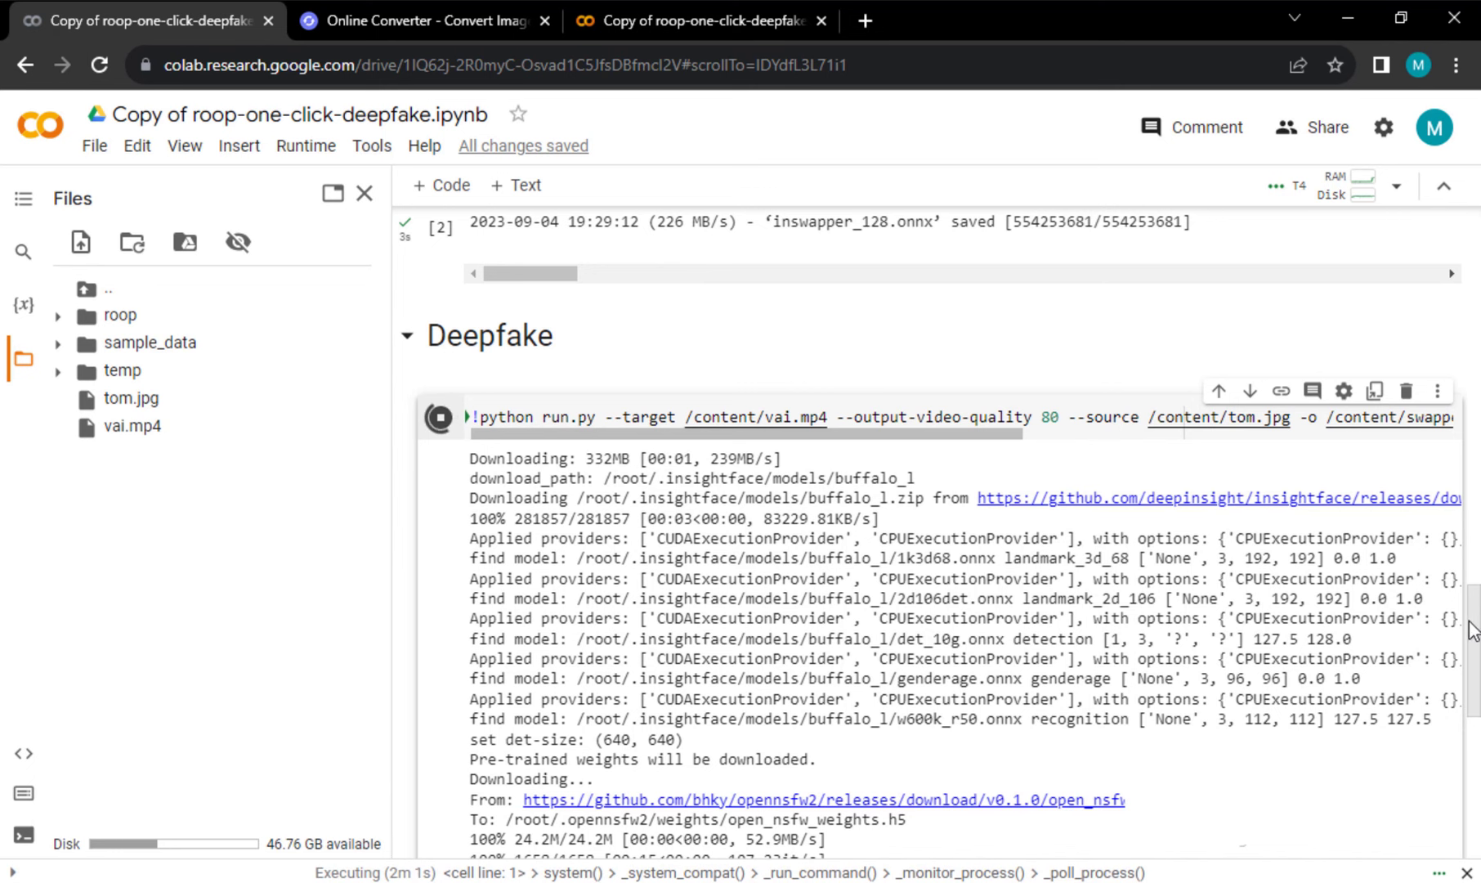
{"action": "left_click_drag", "start_coordinate": [1478, 638], "coordinate": [1478, 694]}
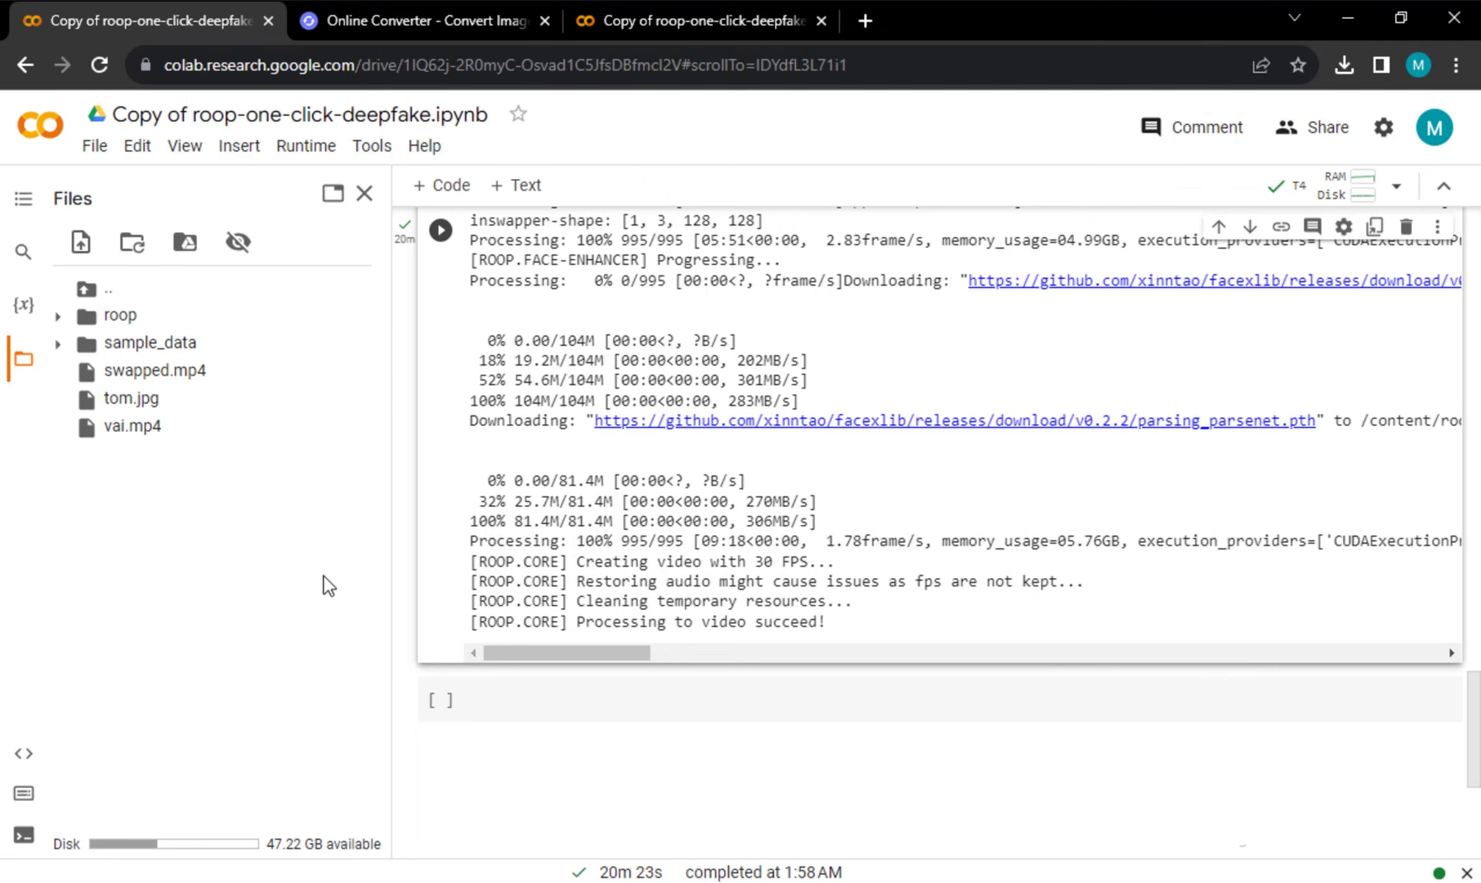
{"action": "scroll", "coordinate": [582, 588], "scroll_direction": "up", "scroll_amount": 2}
{"action": "scroll", "coordinate": [582, 587], "scroll_direction": "up", "scroll_amount": 2}
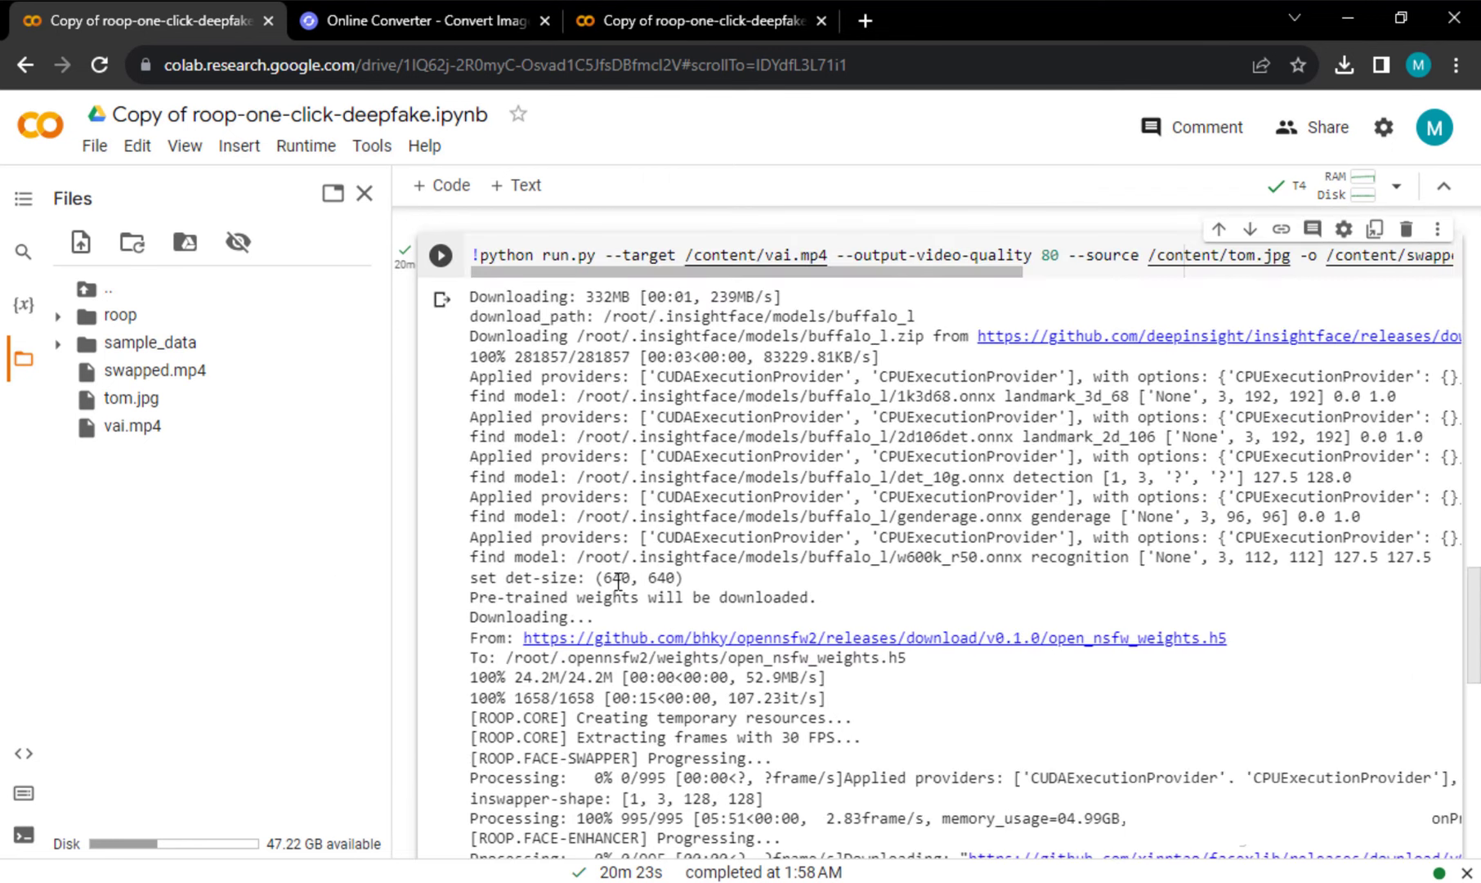
{"action": "scroll", "coordinate": [615, 637], "scroll_direction": "up", "scroll_amount": 2}
{"action": "scroll", "coordinate": [615, 644], "scroll_direction": "down", "scroll_amount": 3}
{"action": "scroll", "coordinate": [614, 644], "scroll_direction": "down", "scroll_amount": 5}
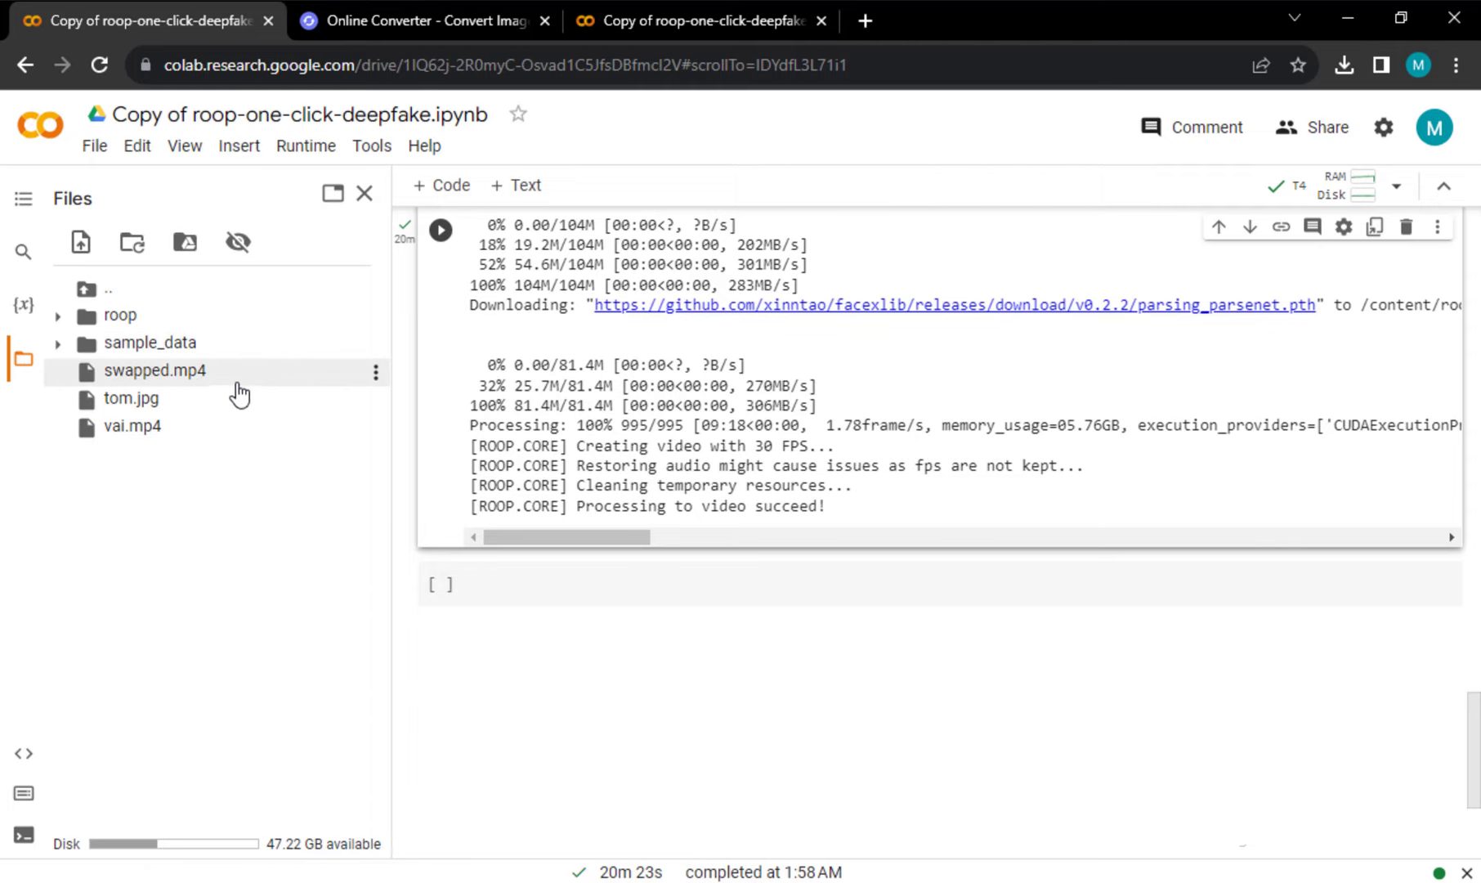
Step: Download swapped.mp4 and open Chrome's recent downloads list
{"action": "left_click", "coordinate": [375, 375]}
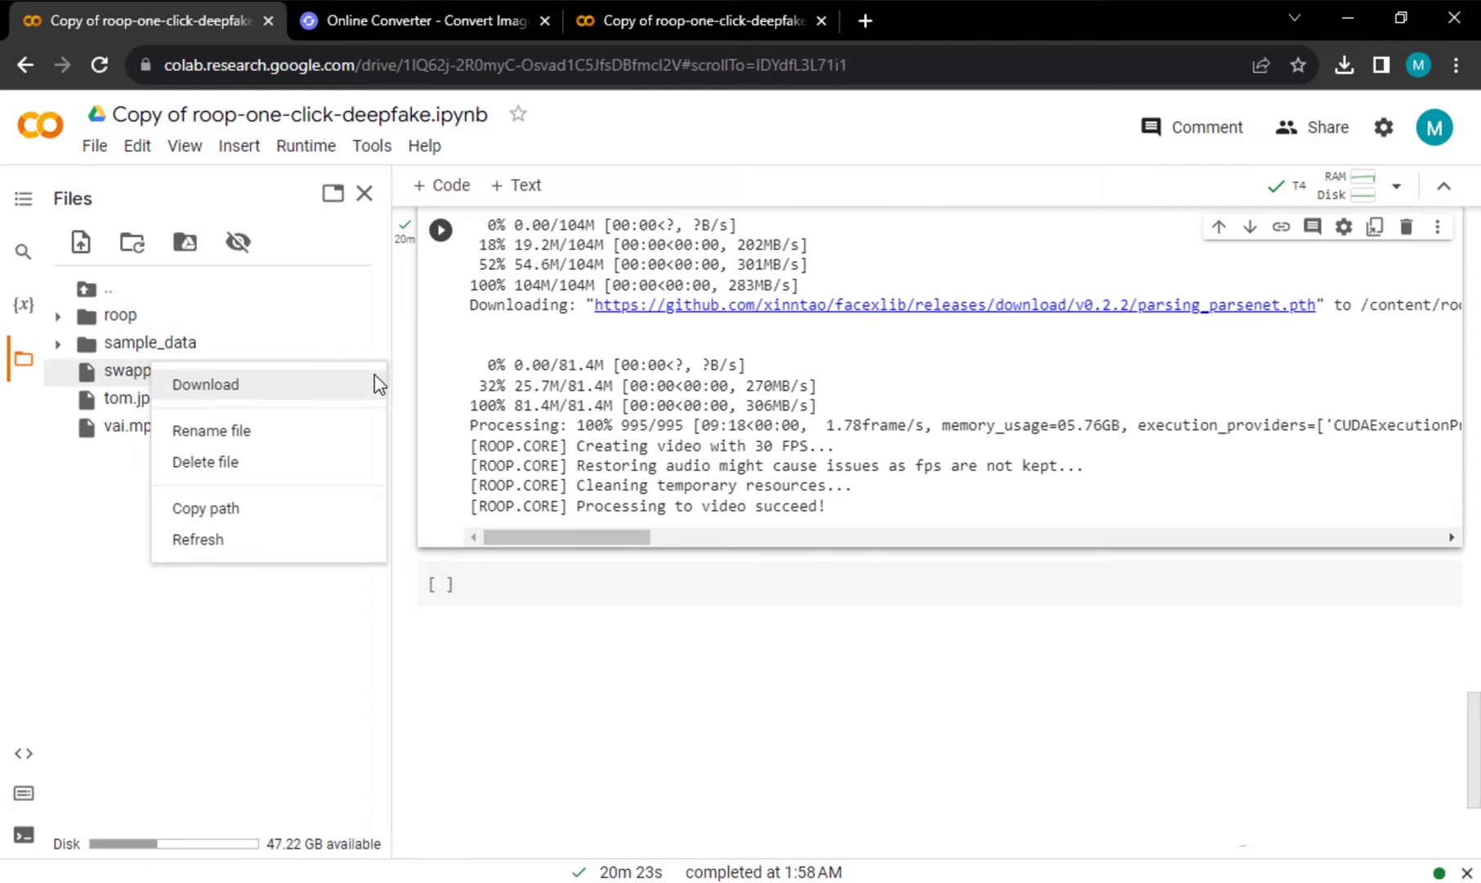
{"action": "left_click", "coordinate": [206, 385]}
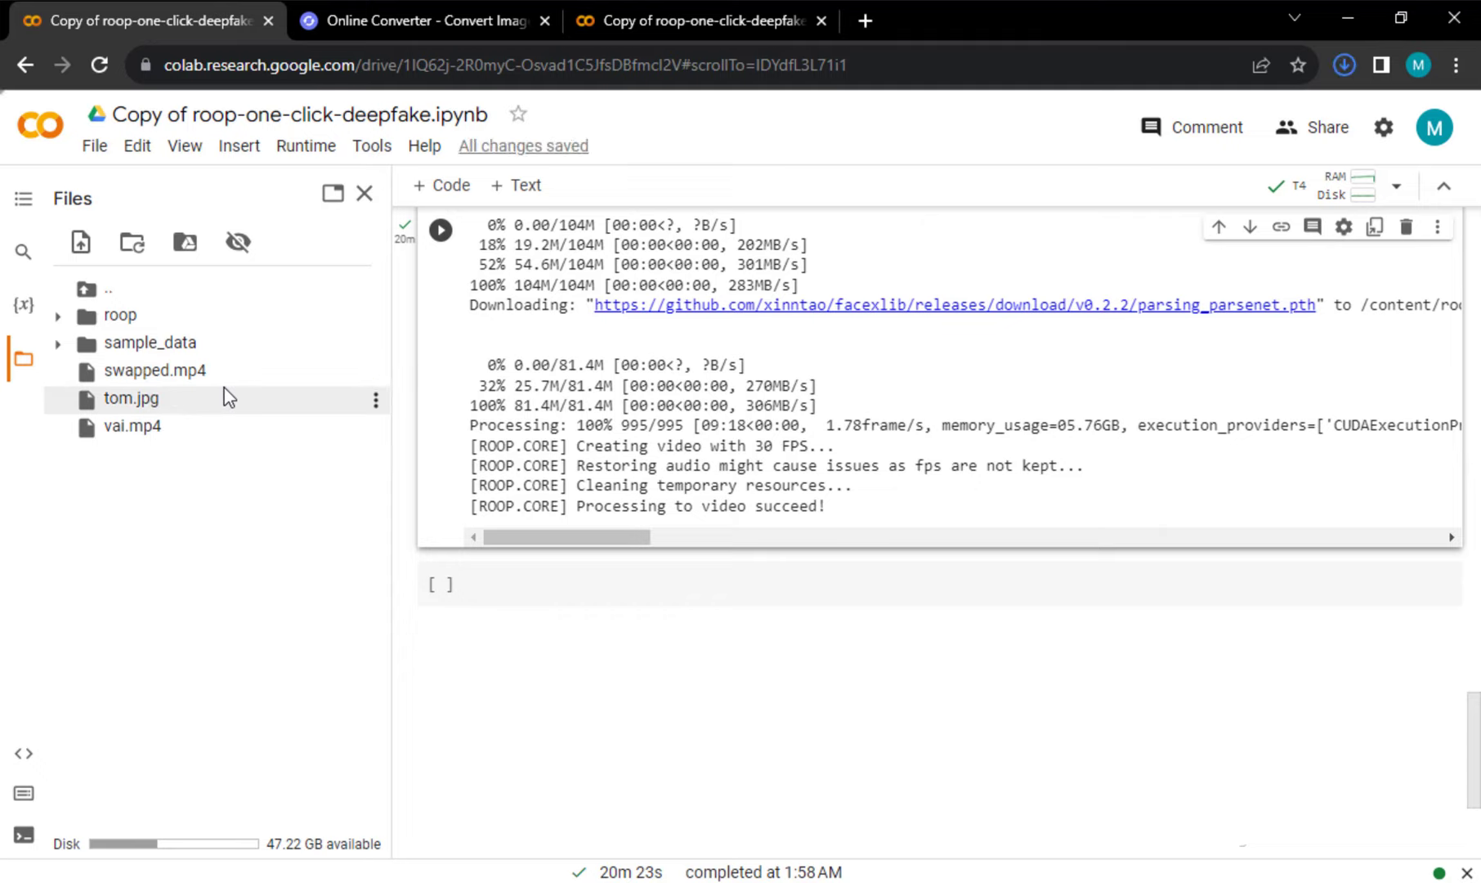
{"action": "left_click", "coordinate": [1358, 61]}
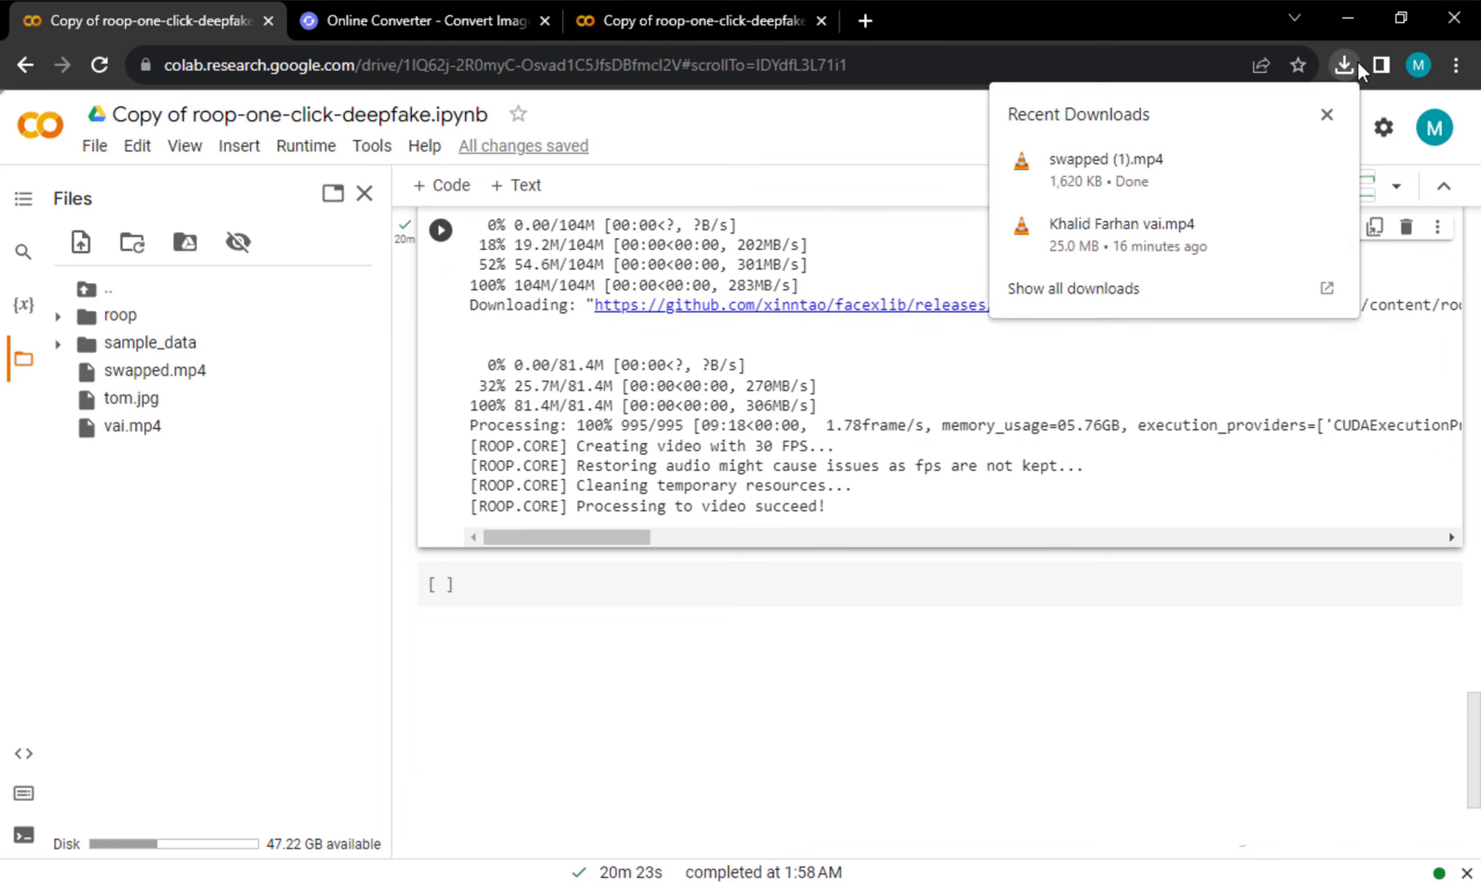
Step: Show swapped (1).mp4 in its folder and open its context menu
{"action": "left_click", "coordinate": [1286, 155]}
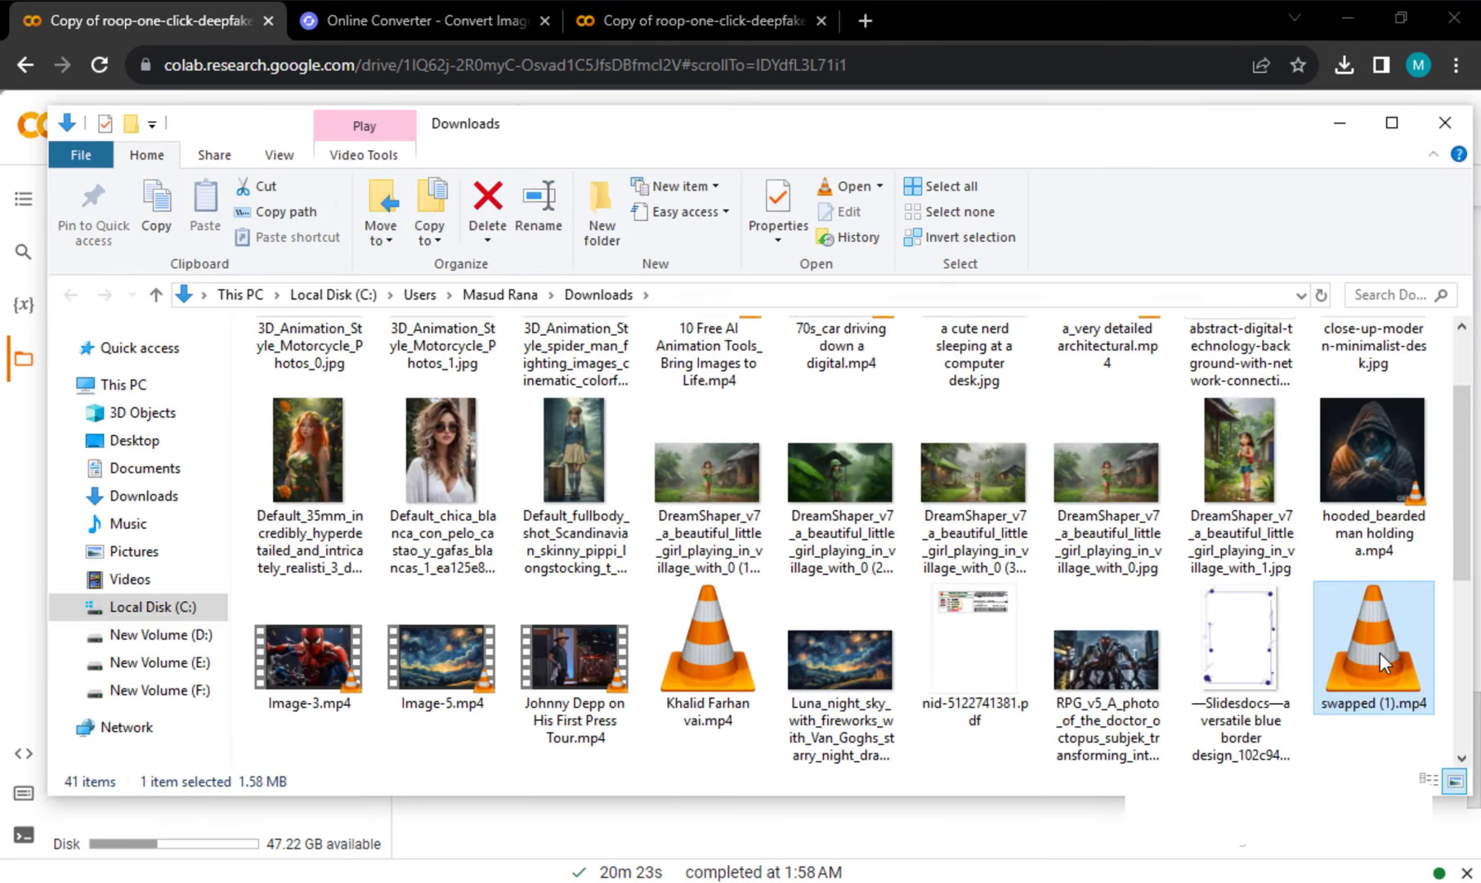
{"action": "right_click", "coordinate": [1380, 653]}
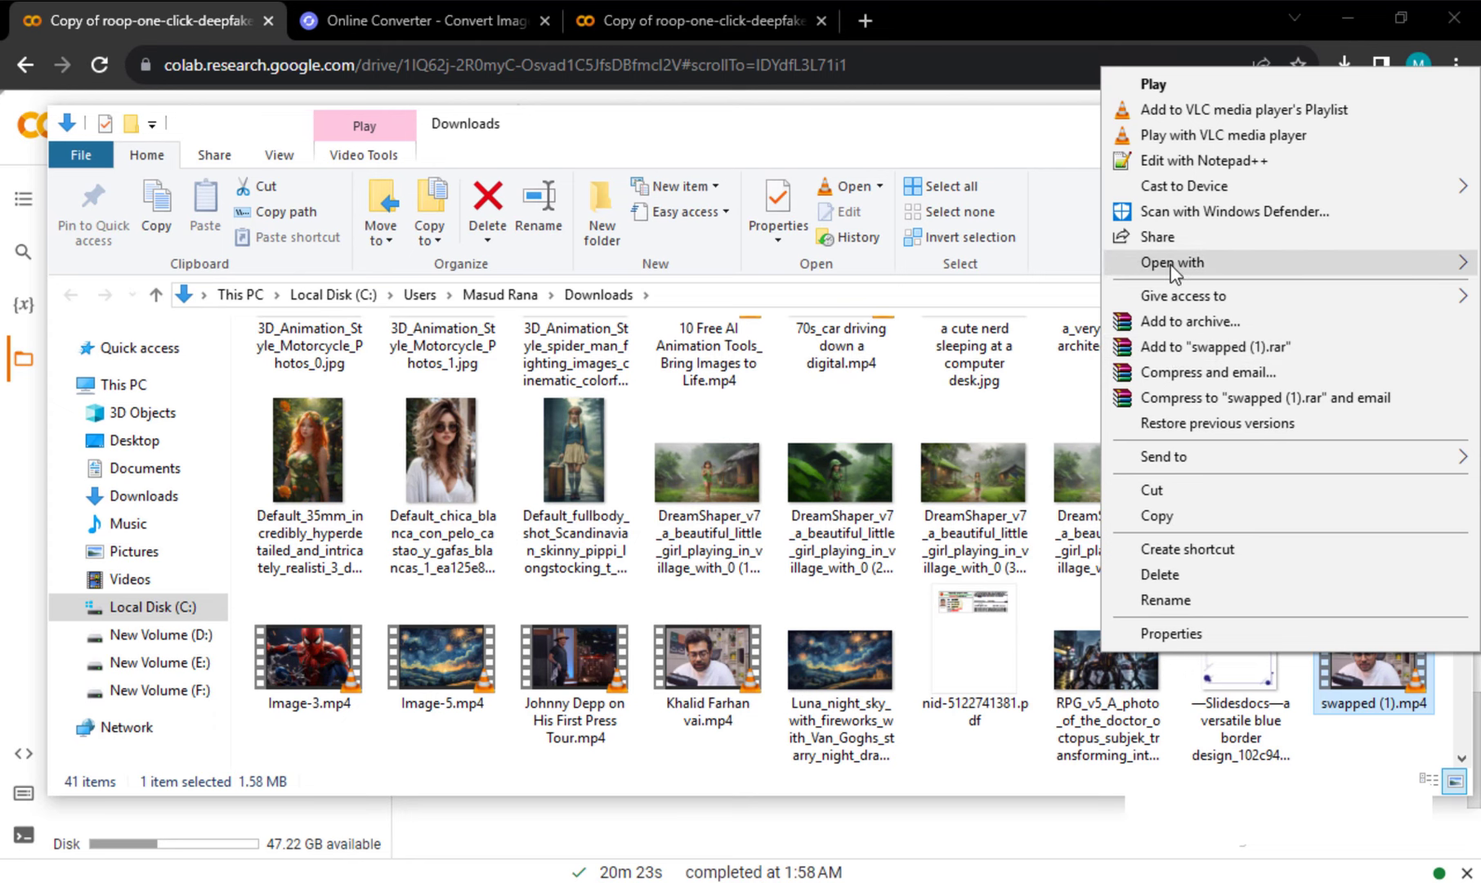